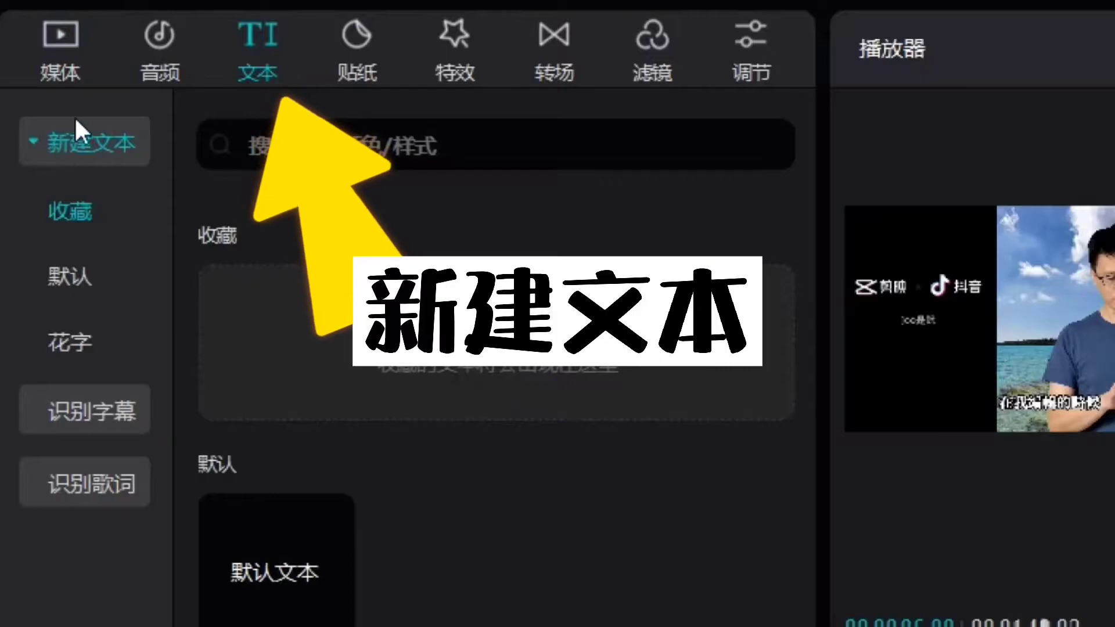
- Add a default text clip to the timeline at 00:00:06:08
left_click(121, 142)
left_click(121, 142)
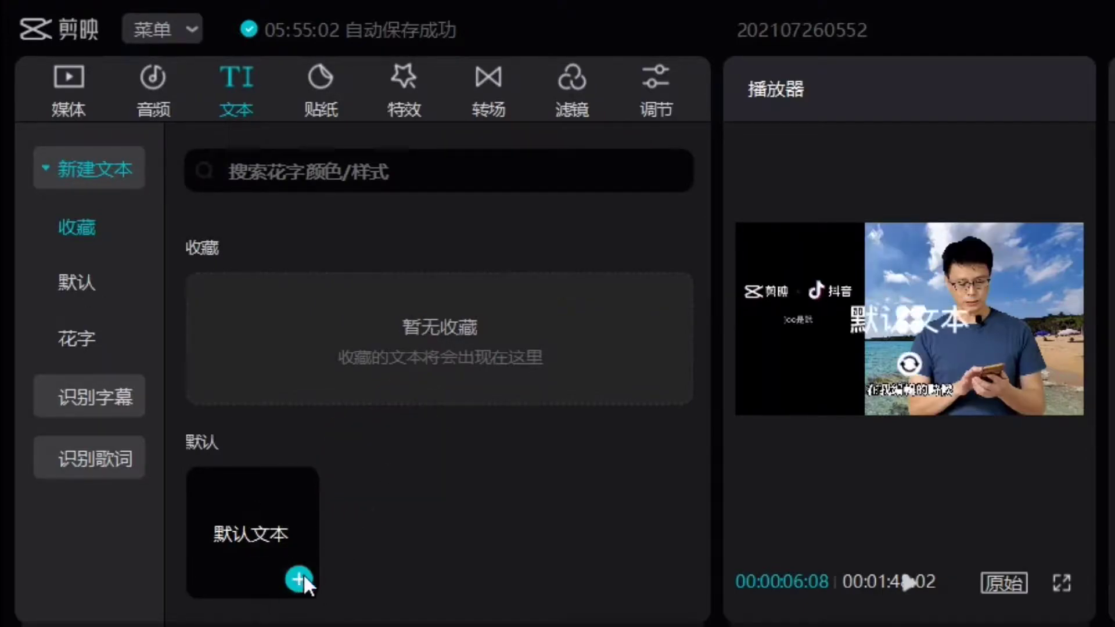
left_click(300, 580)
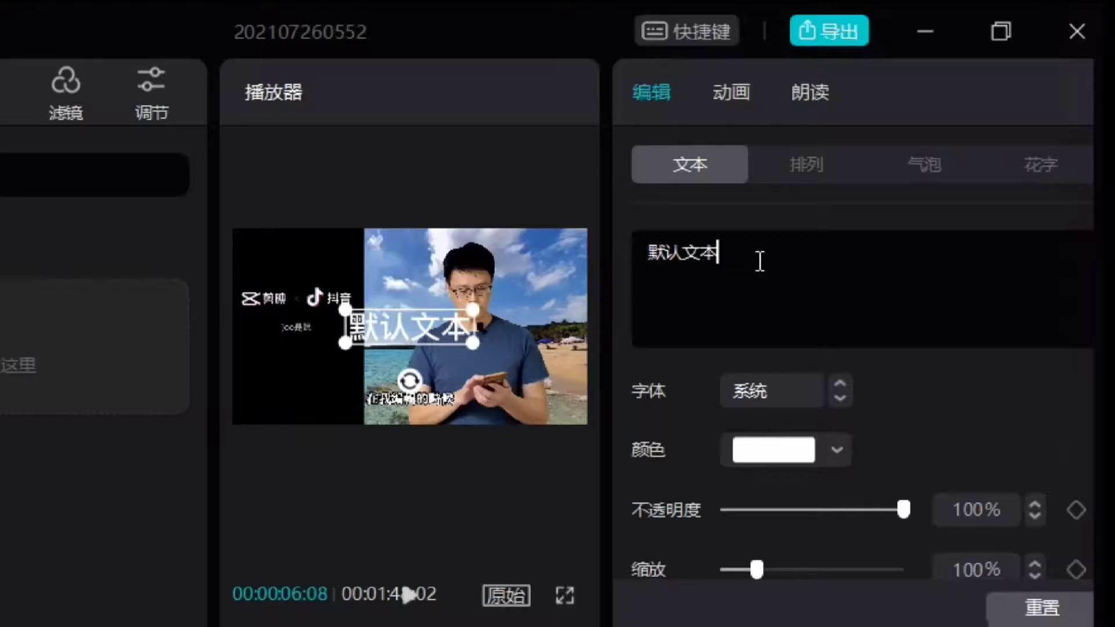
- Replace the placeholder content of the text clip with "輸入你需要的文字"
key("BackSpace")
key("BackSpace")
key("BackSpace")
key("BackSpace")
type("輸入你需ㄧㄠ")
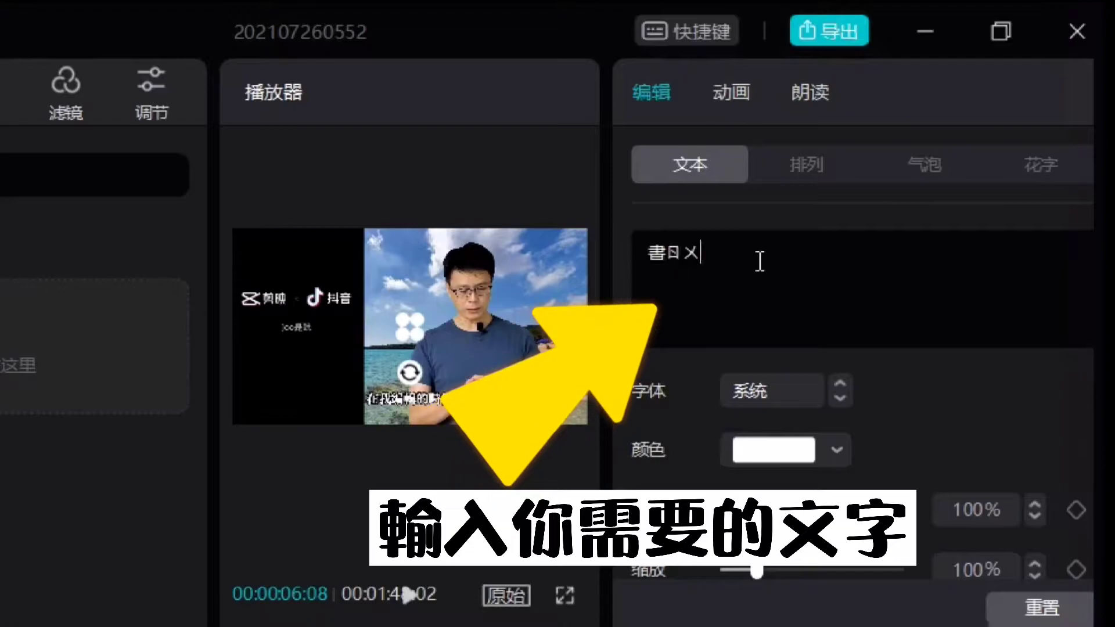
type("要的文字")
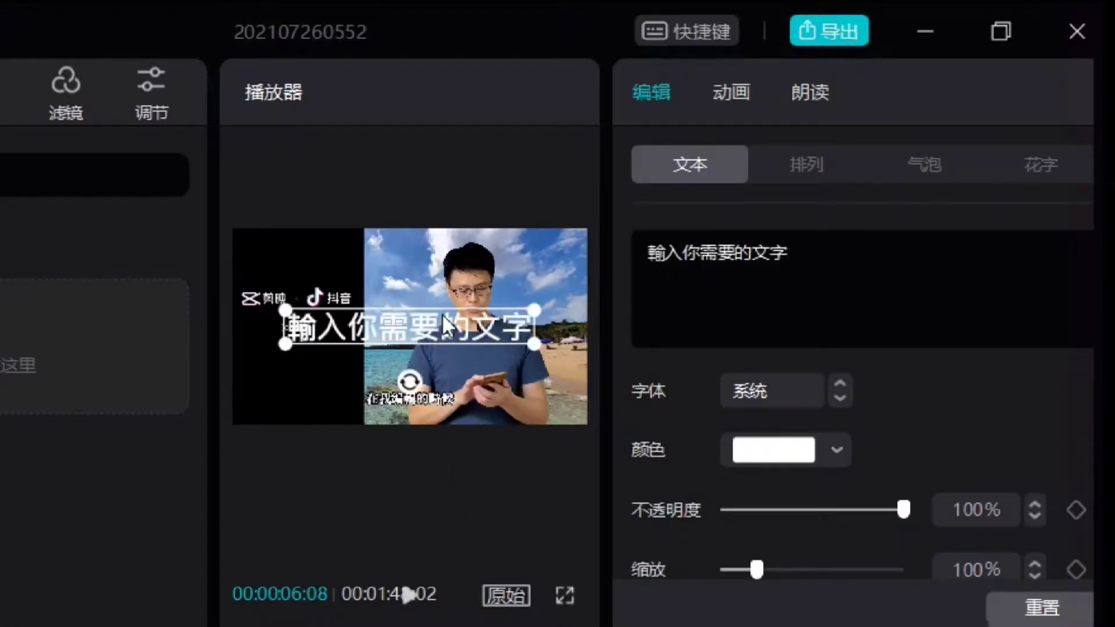
- Move the text lower in the video frame, just above the existing subtitle, and scale it to 95%
left_click_drag(434, 344, 411, 390)
left_click_drag(512, 385, 504, 380)
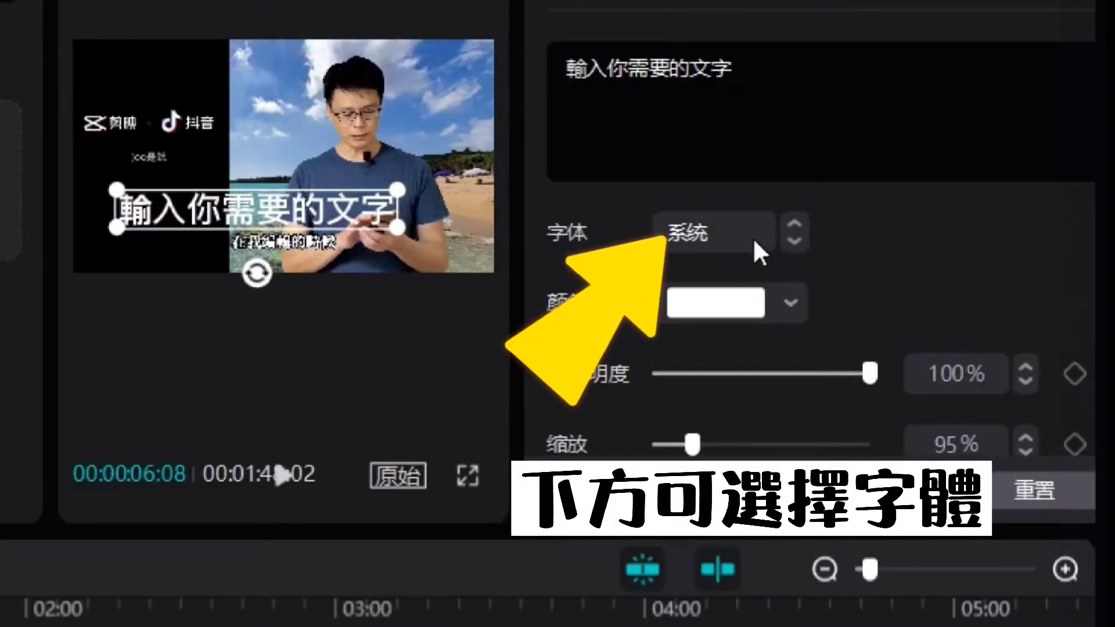
- Set the text's font to 综艺体 and enlarge the text box to about 127%
left_click(753, 237)
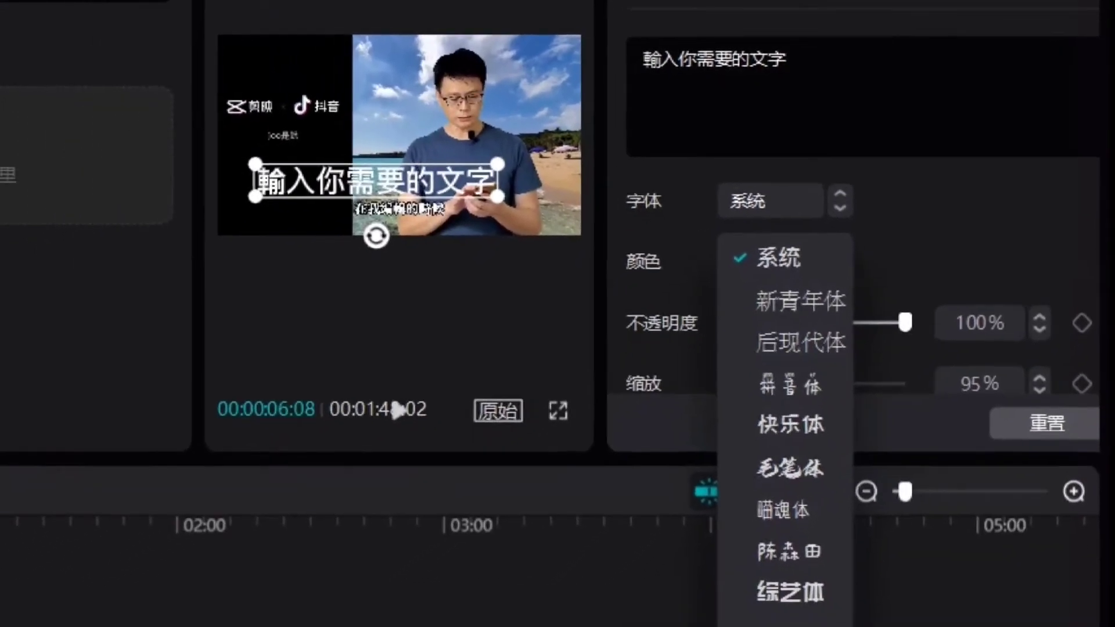
scroll(726, 465, "down", 3)
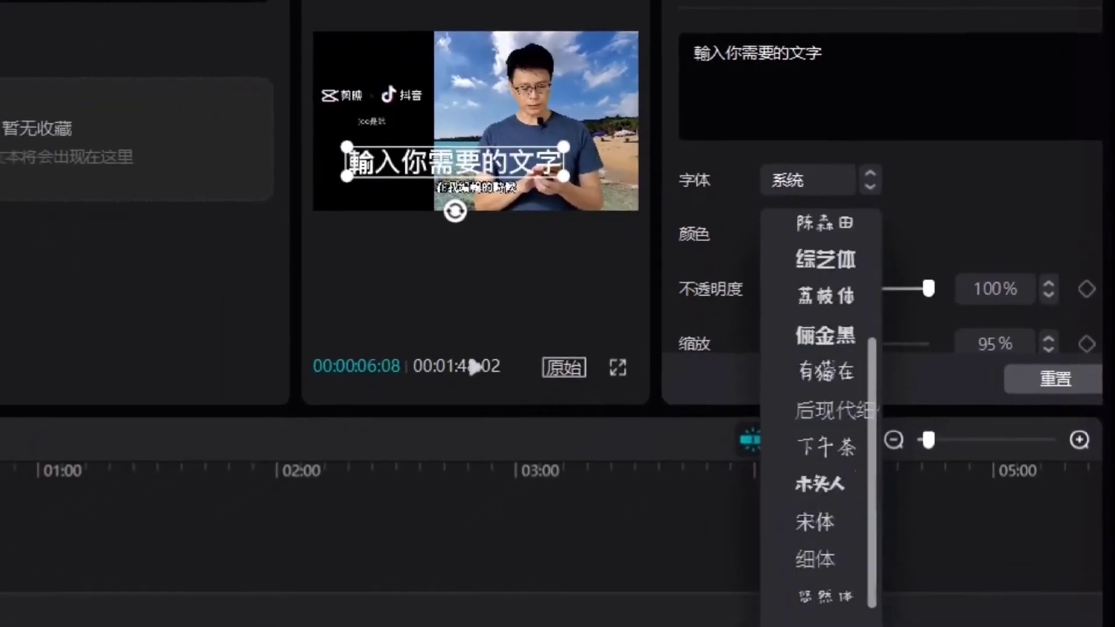
scroll(819, 418, "down", 5)
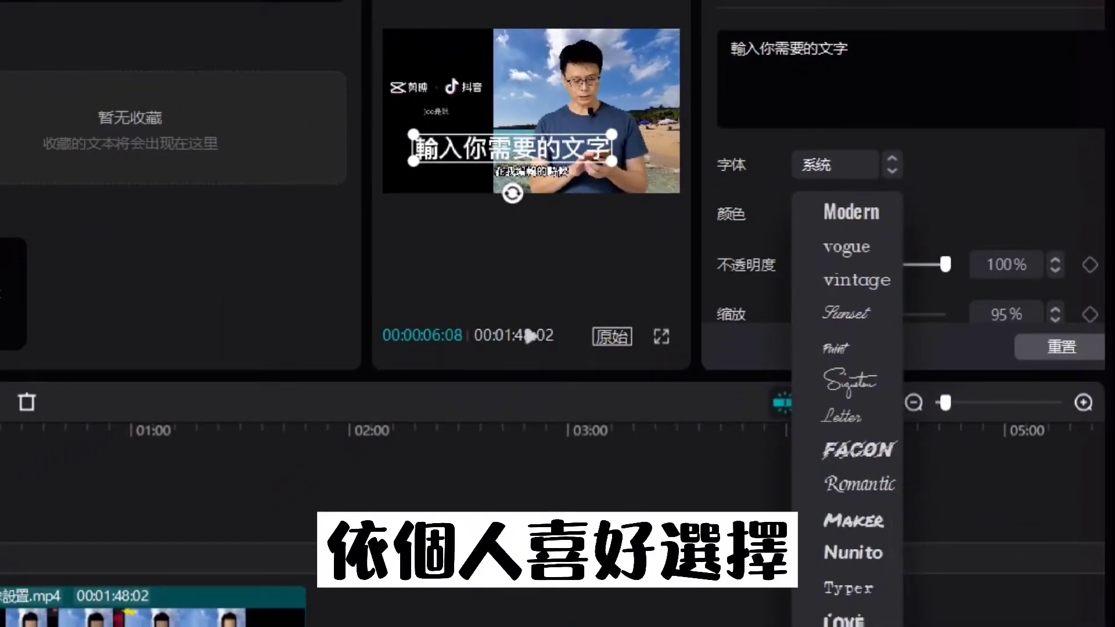
scroll(841, 417, "up", 5)
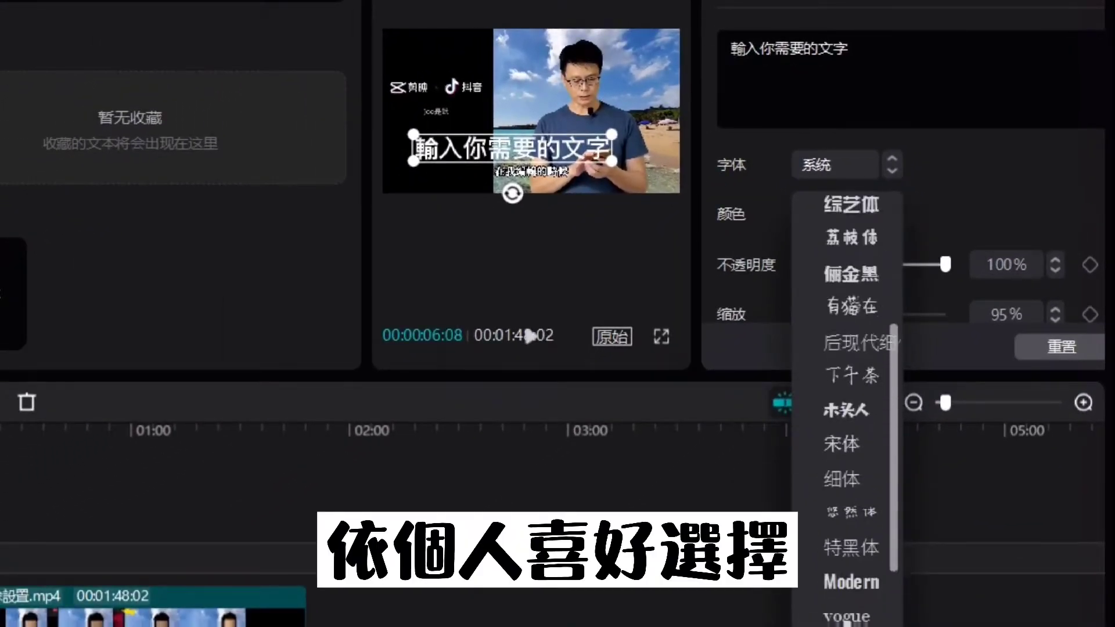
scroll(841, 417, "up", 2)
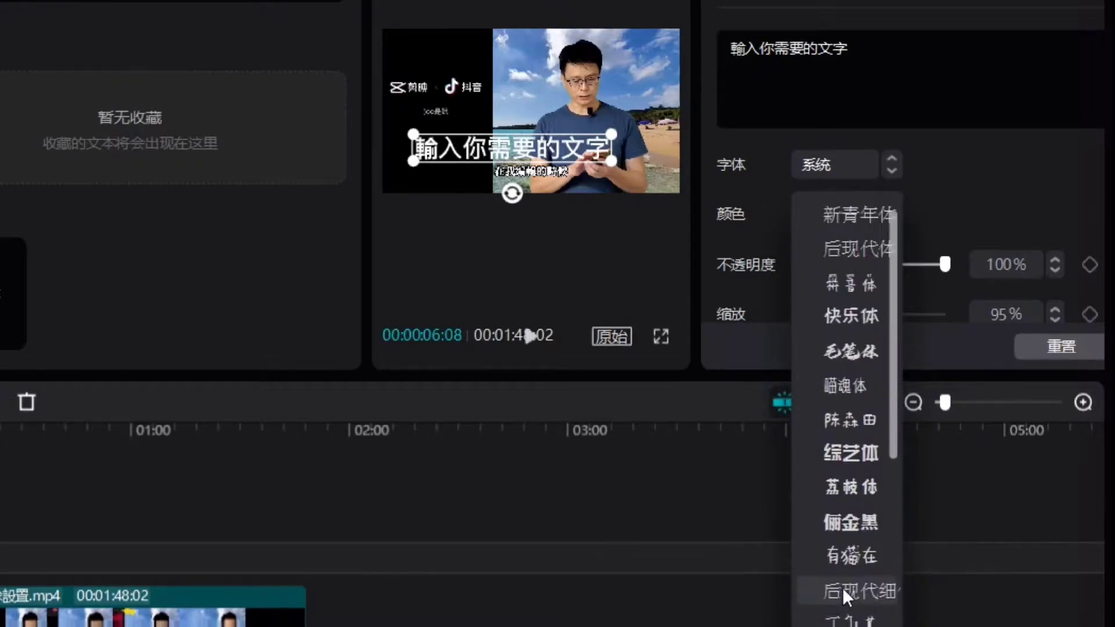
left_click(847, 451)
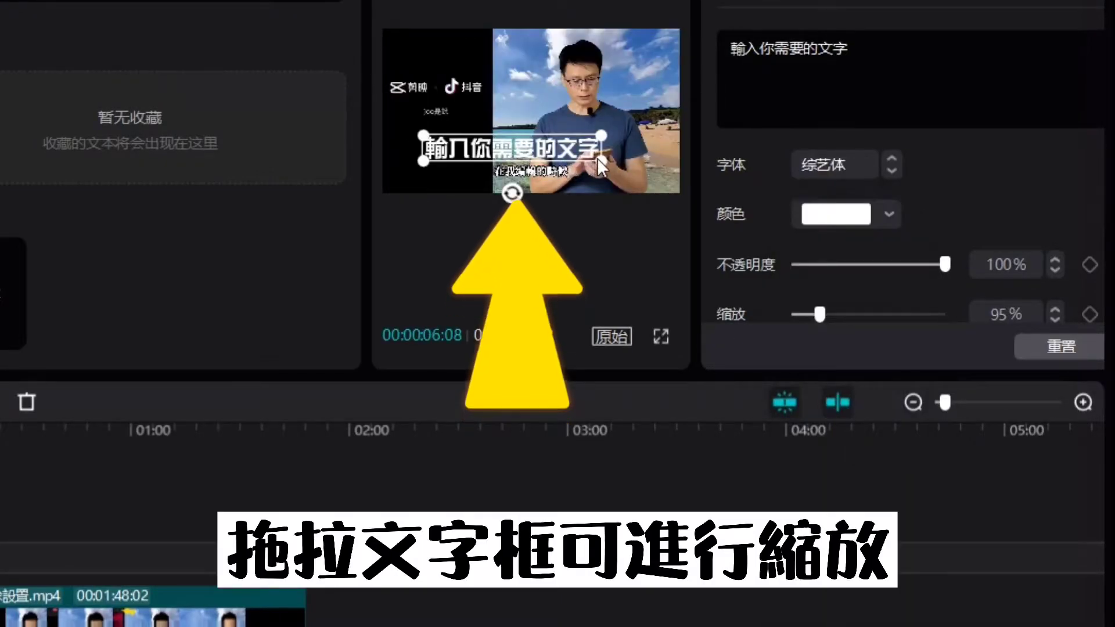
mouse_move(602, 160)
left_mouse_down()
mouse_move(630, 173)
mouse_move(610, 164)
left_mouse_up()
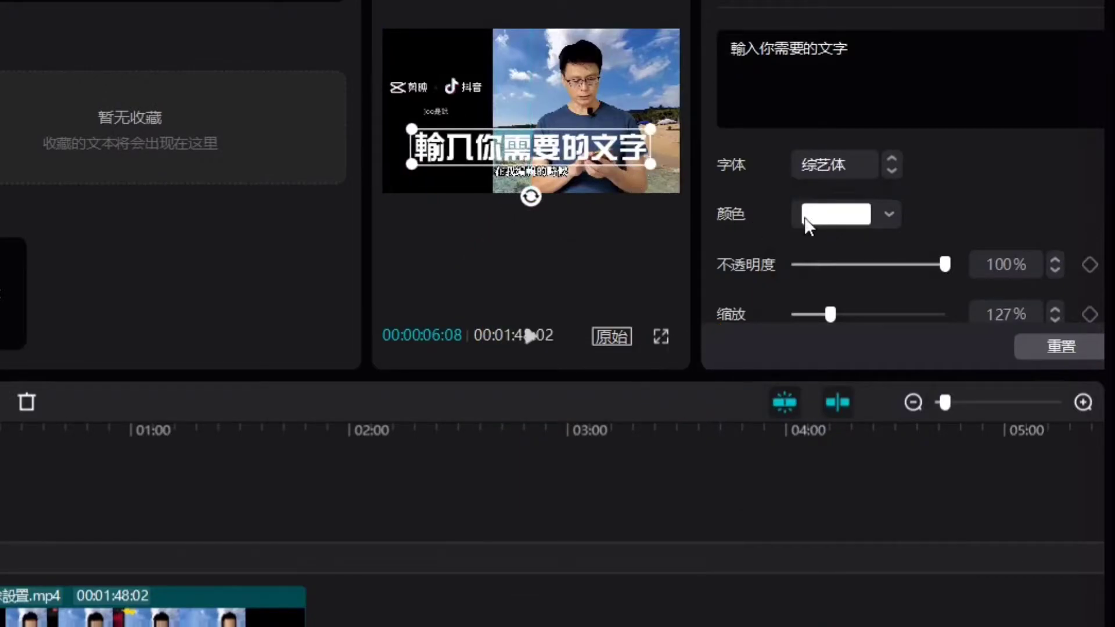
- Try a pink text colour, and settle on gold as the fill of the text
left_click(891, 219)
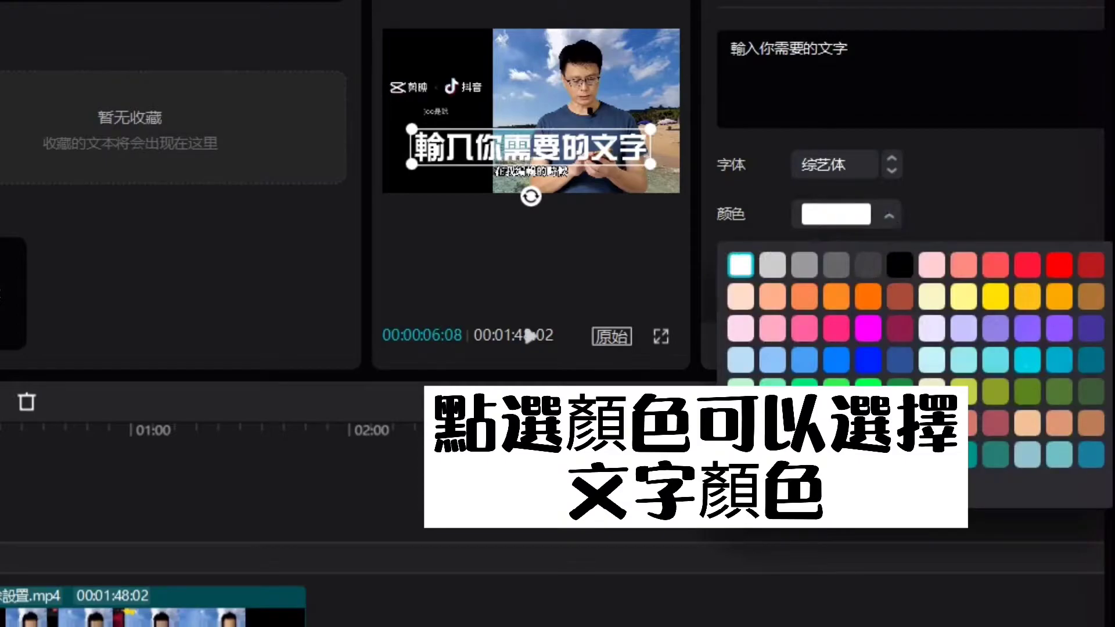
left_click(835, 333)
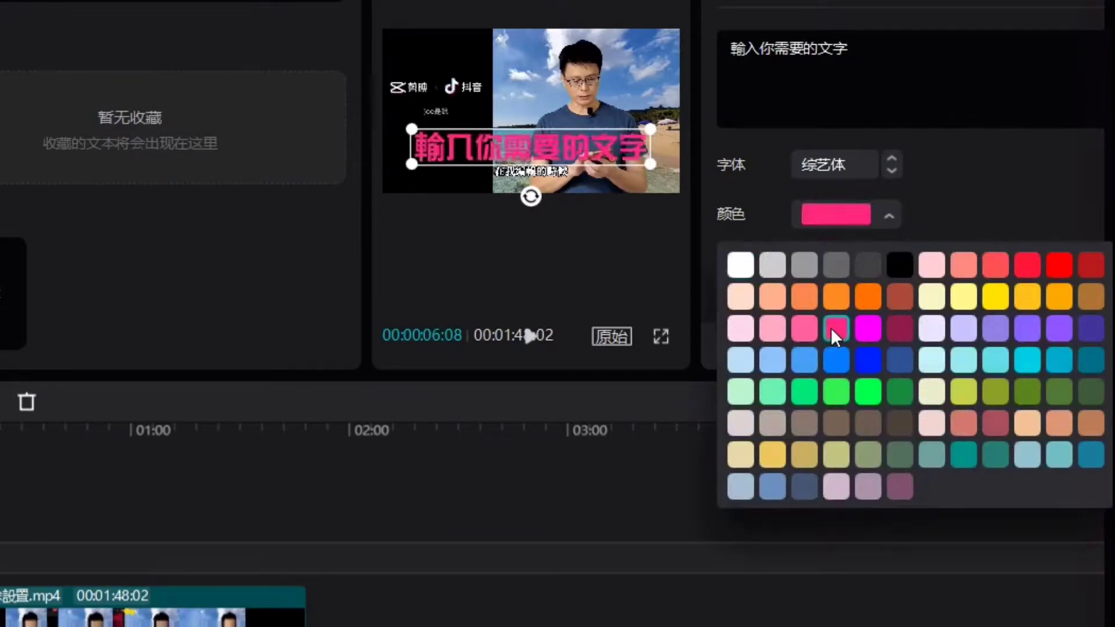
left_click(816, 460)
left_click(946, 204)
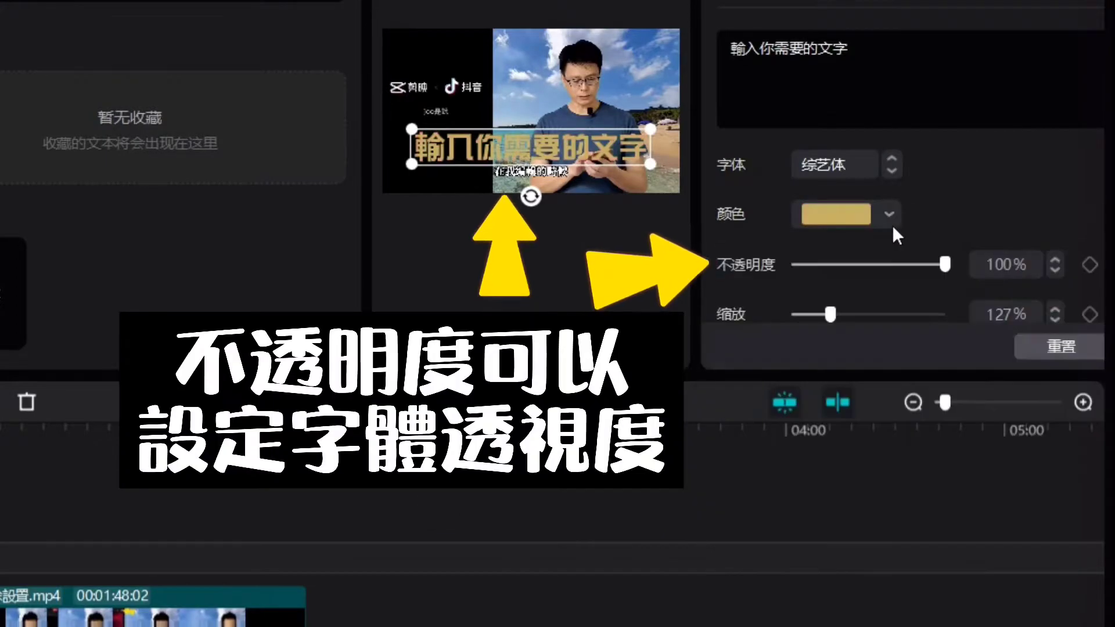
- Scale the text to 134%, trying out opacity and rotation but returning them to 100% and 0°
mouse_move(945, 265)
left_mouse_down()
mouse_move(811, 269)
mouse_move(960, 282)
left_mouse_up()
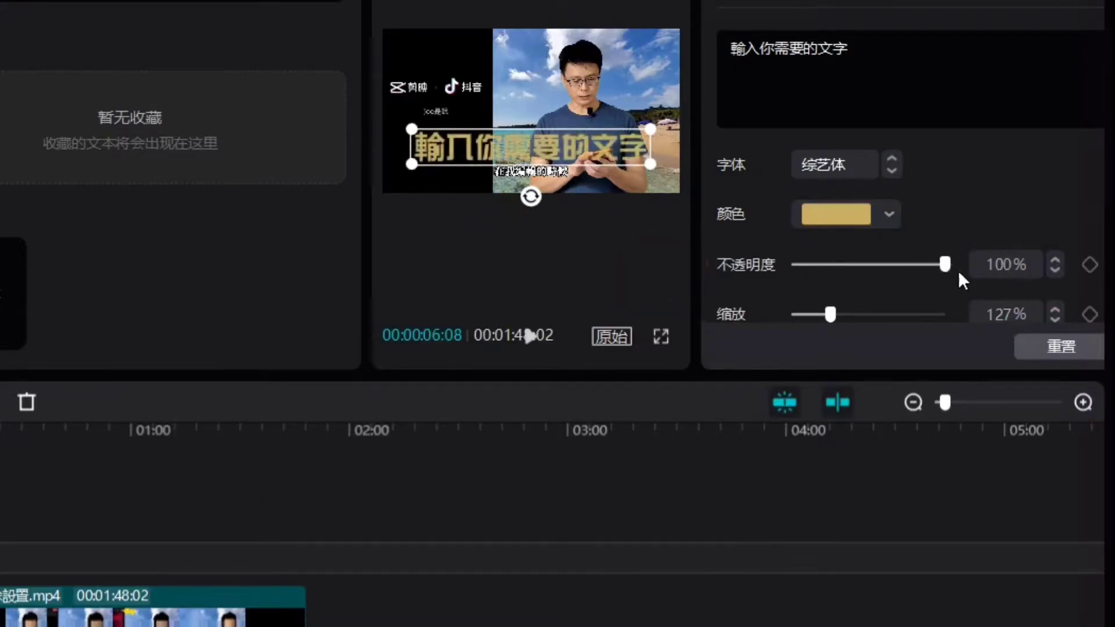
scroll(1013, 209, "down", 3)
mouse_move(791, 216)
left_mouse_down()
mouse_move(806, 214)
mouse_move(789, 216)
left_mouse_up()
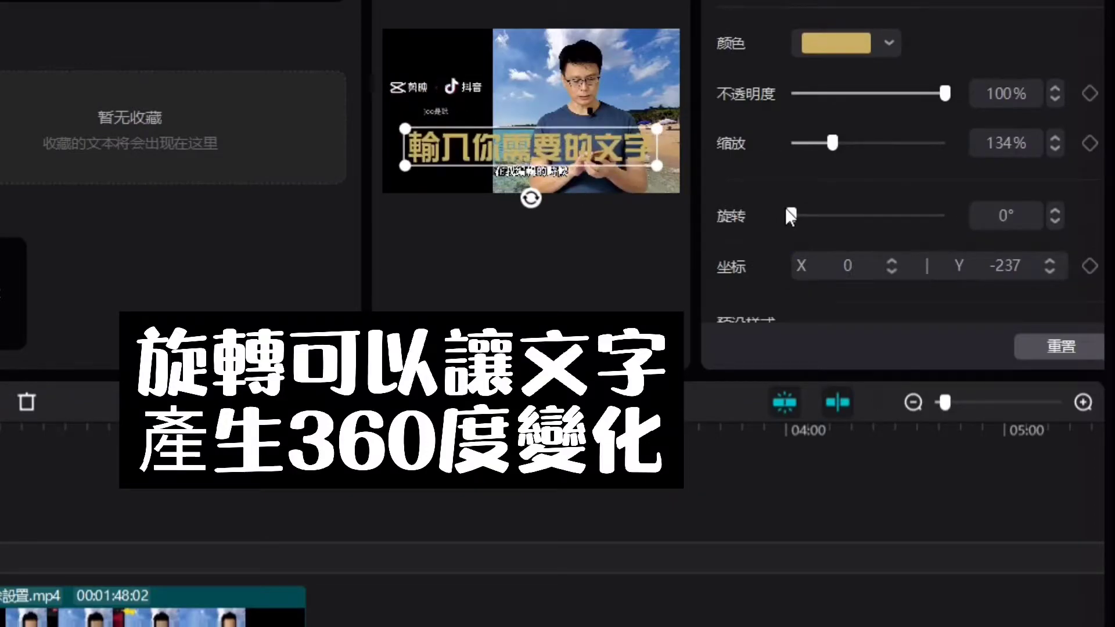
- Add position keyframes to the text clip at 00:00:06:08 and 00:00:13:26
scroll(853, 216, "down", 3)
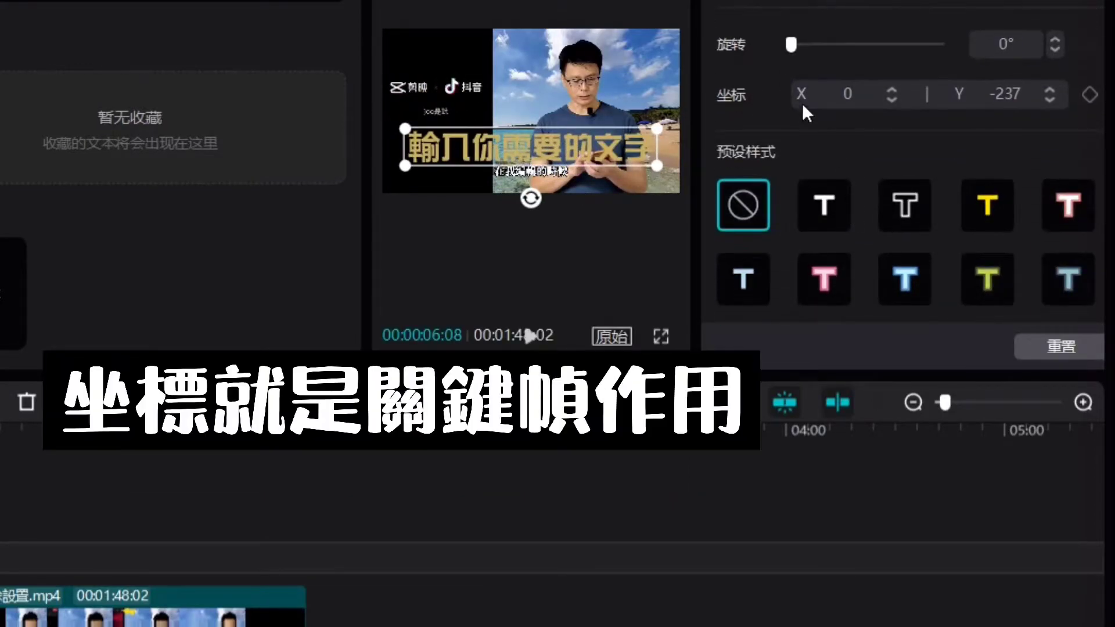
left_click(1090, 95)
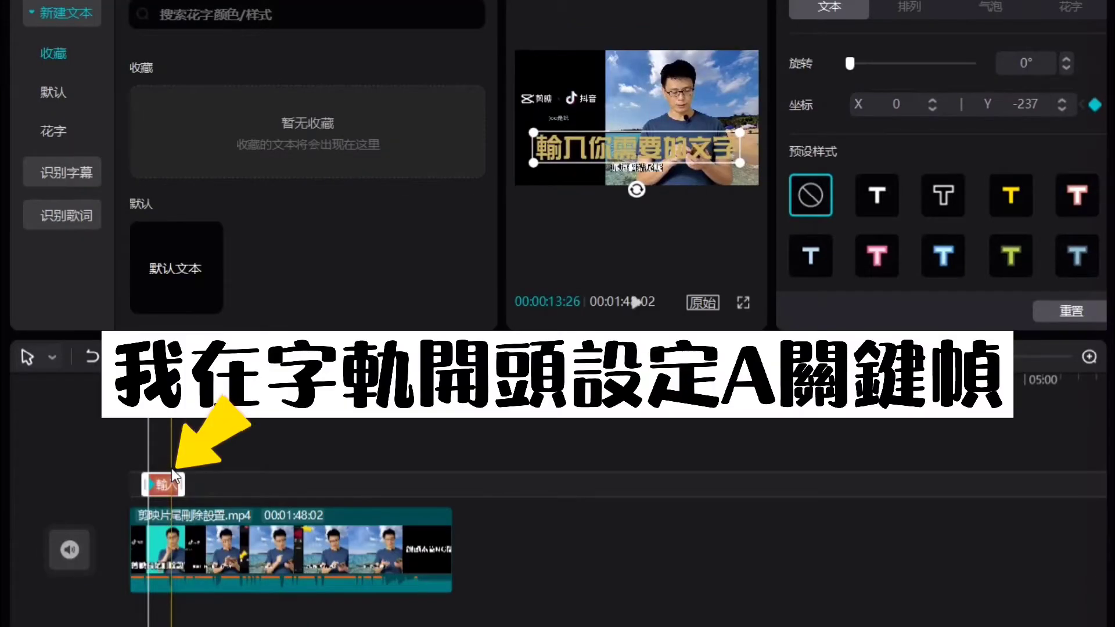
left_click(172, 447)
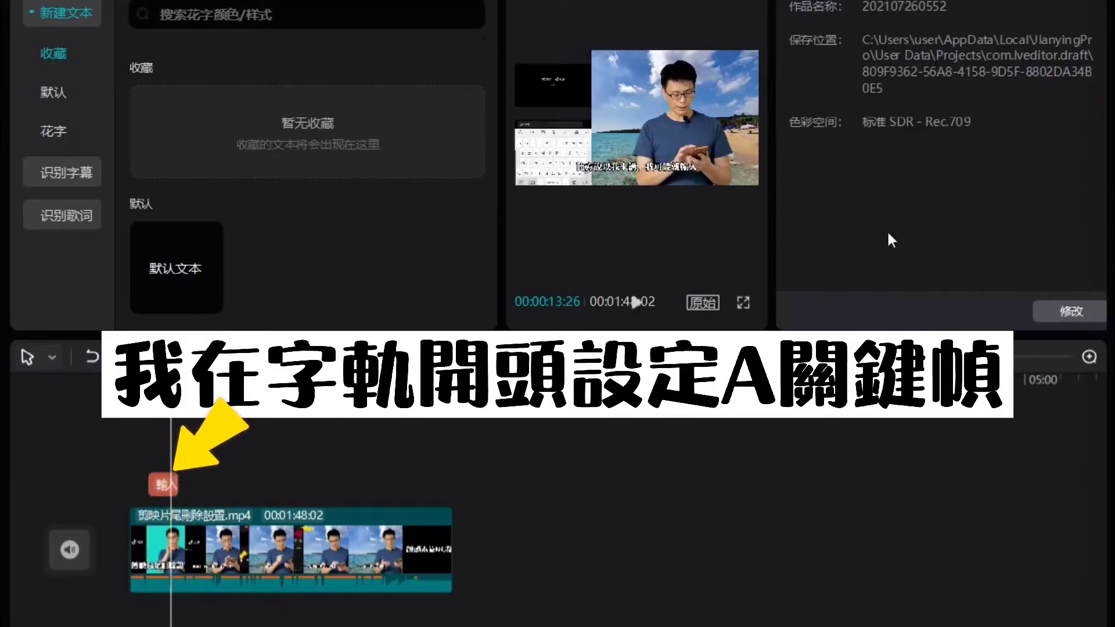
left_click(556, 154)
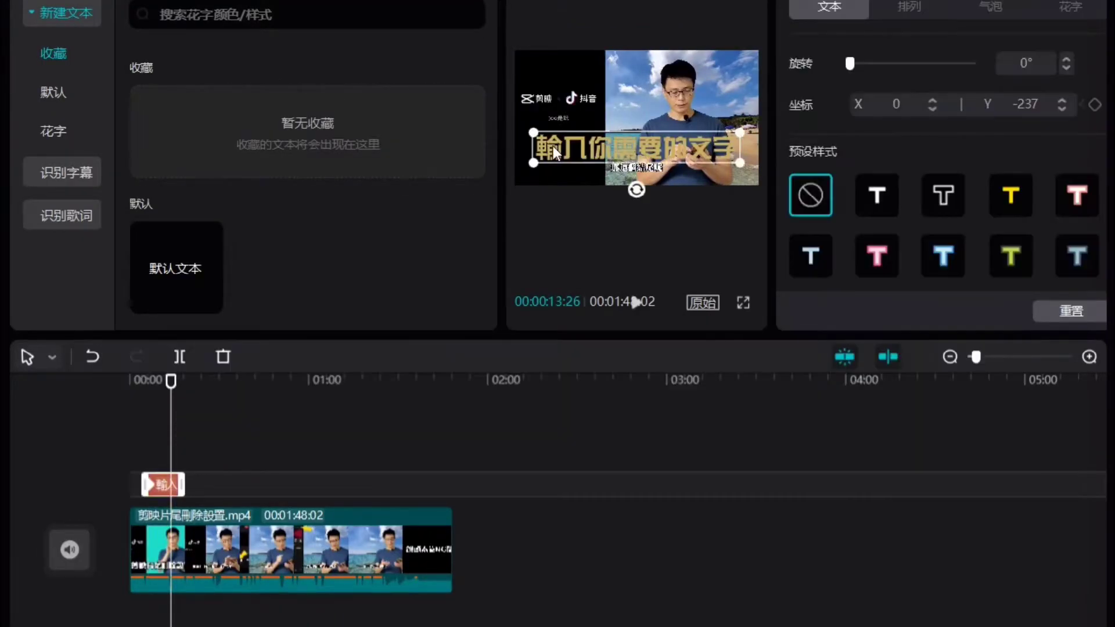
left_click(1096, 106)
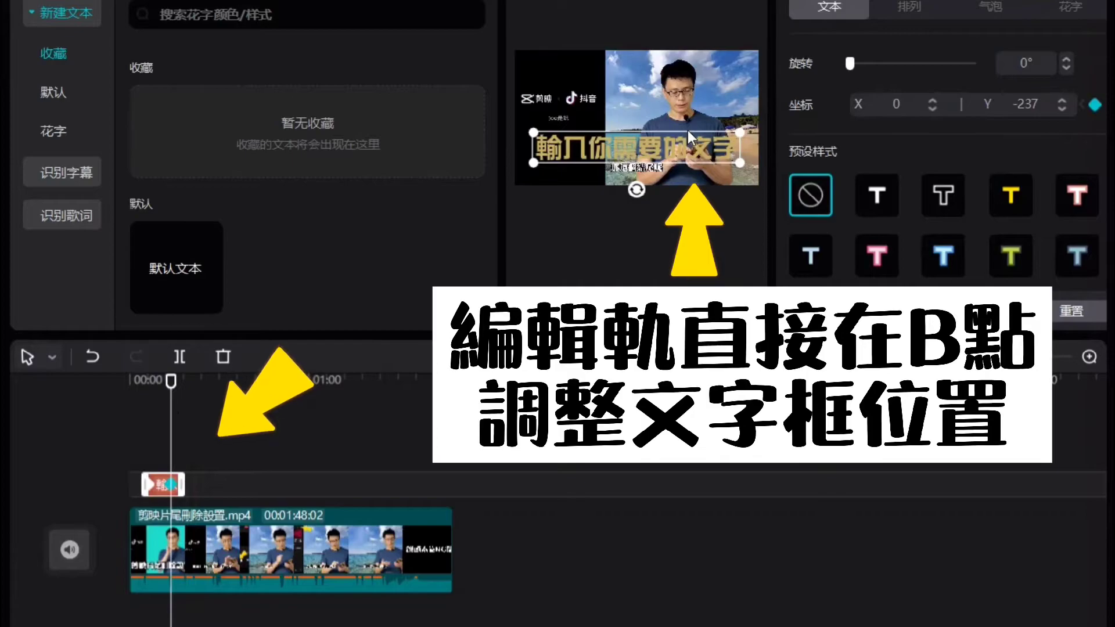
- Move the text up to Y 356 at the second keyframe and play back the resulting motion
left_click(693, 114)
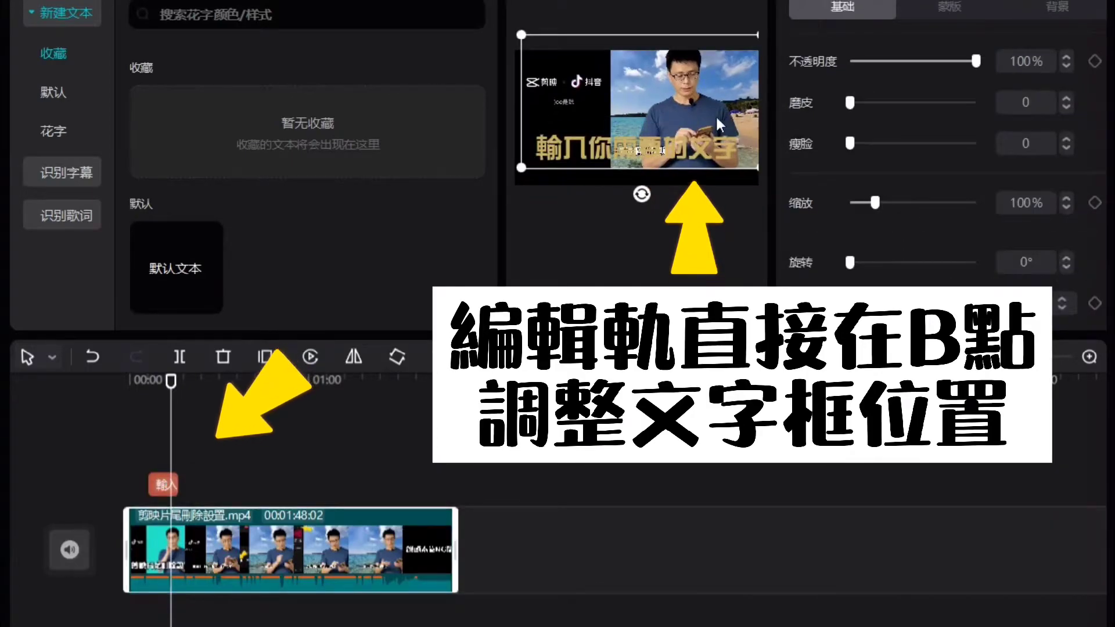
left_click_drag(656, 161, 656, 84)
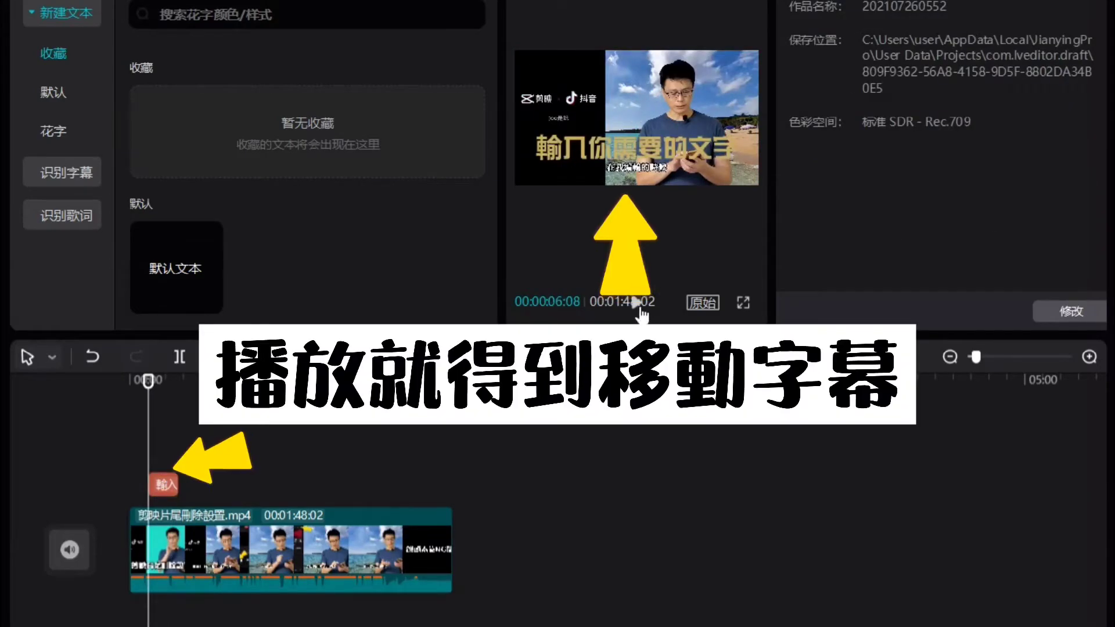
left_click(639, 309)
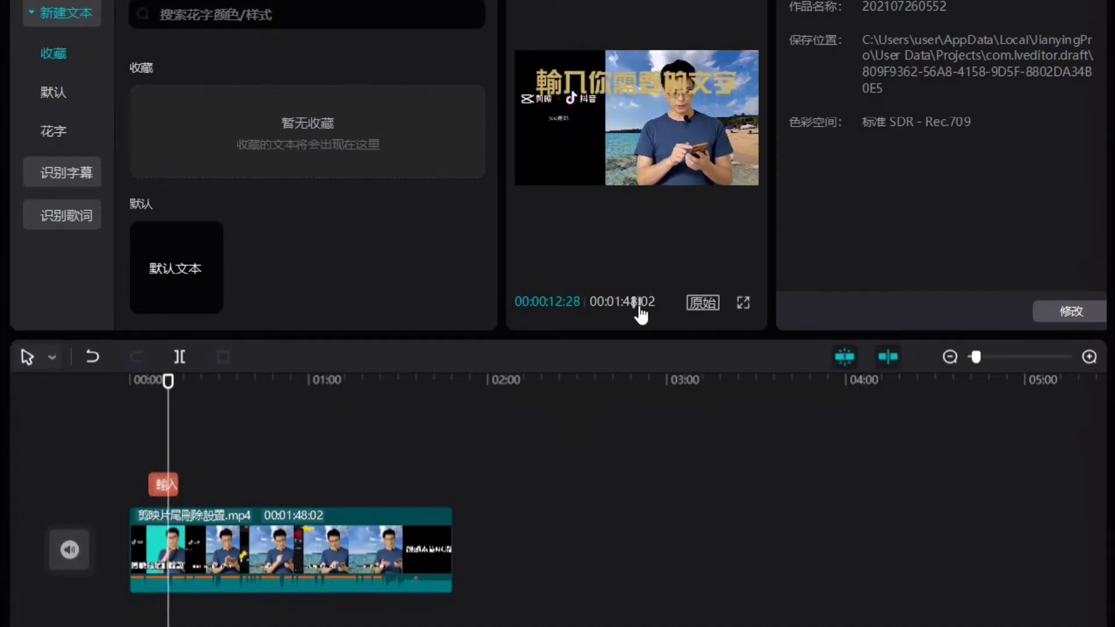
left_click(639, 309)
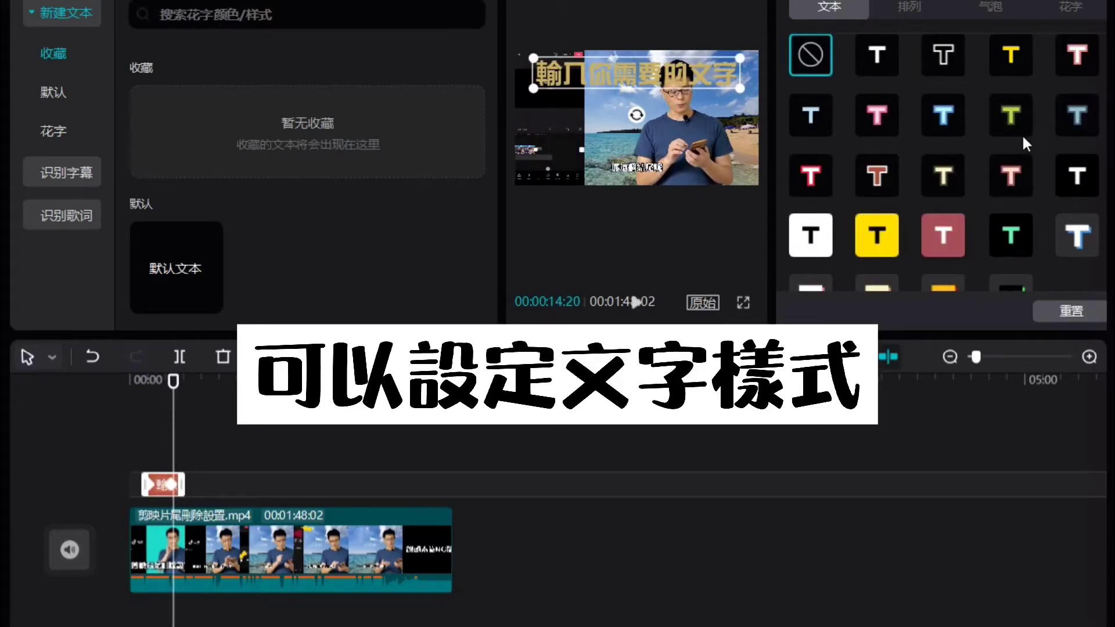
- Apply the preset text style with black lettering on a white box to the text clip
scroll(1023, 133, "up", 3)
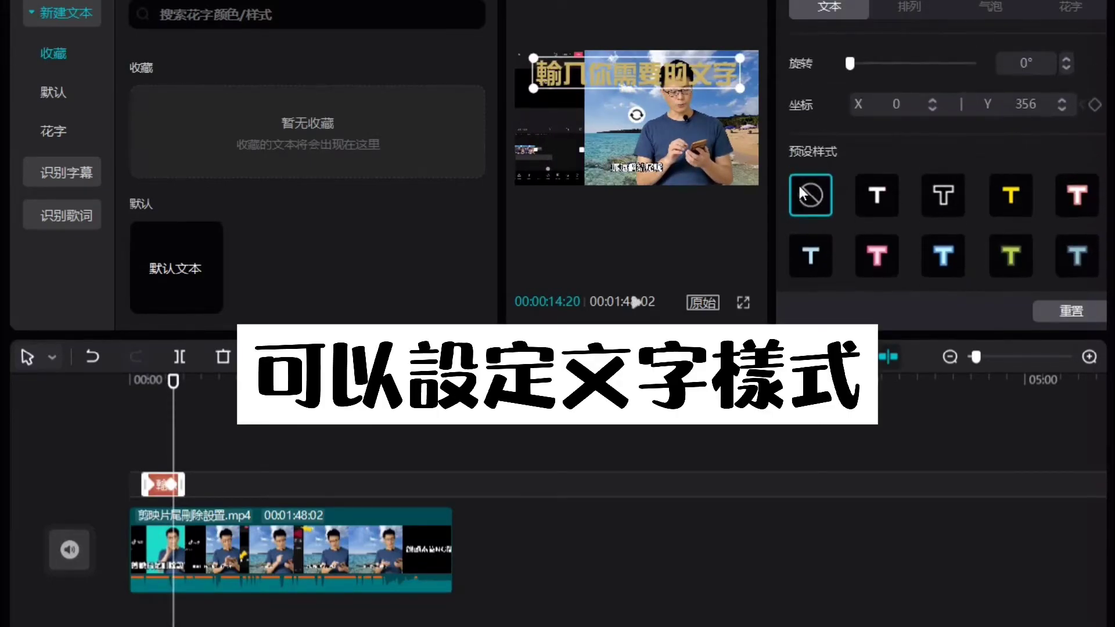
scroll(906, 192, "down", 5)
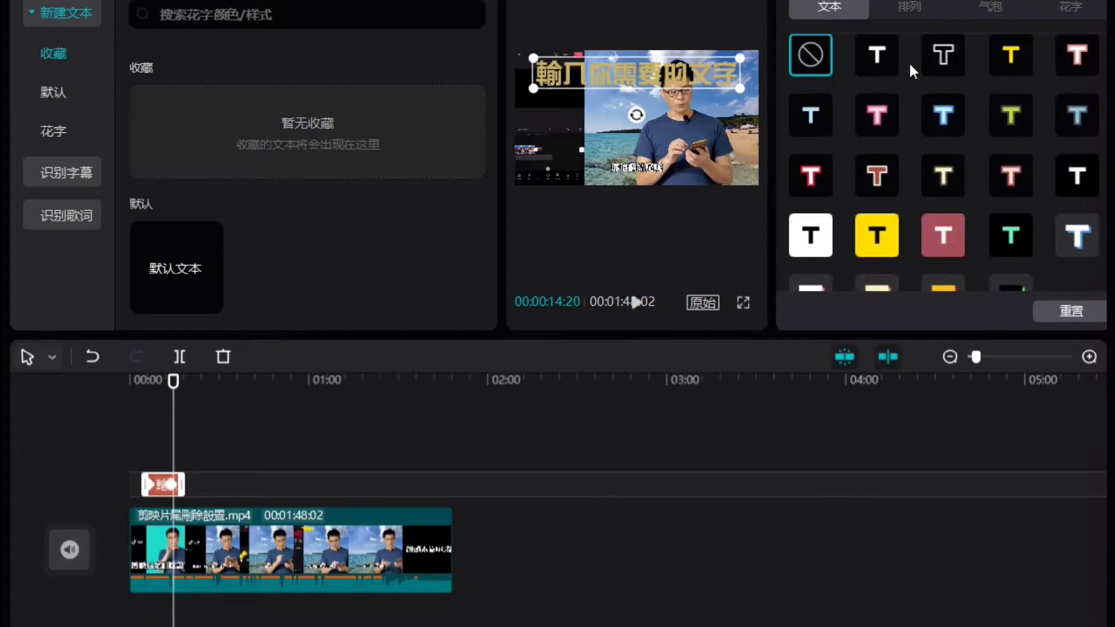
left_click(813, 239)
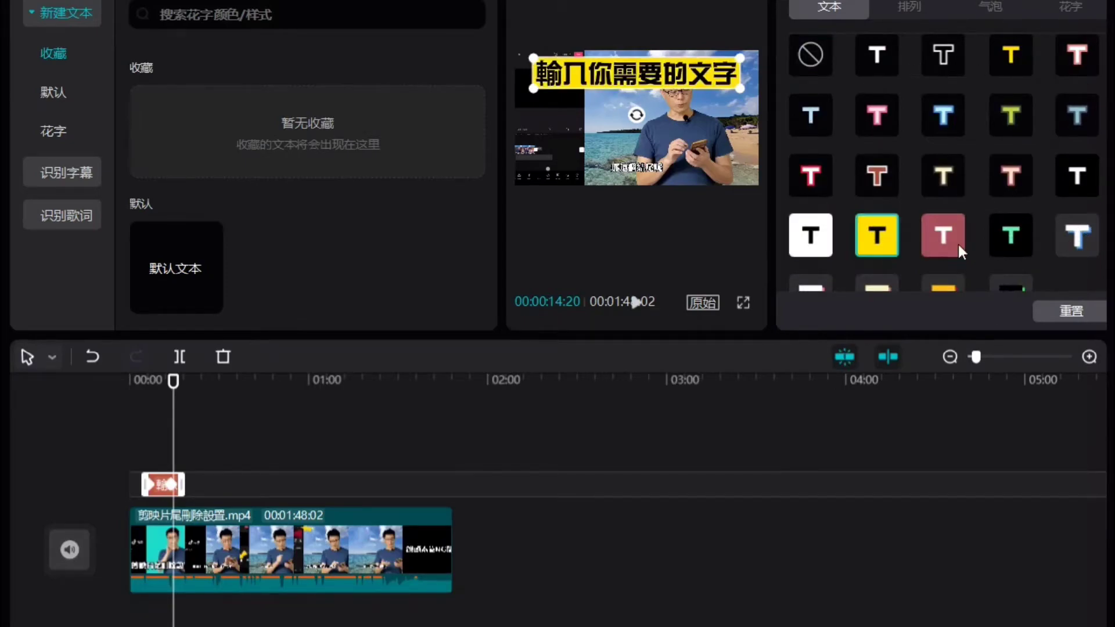
- Enable the text's stroke (描边), try several greys, and set it to dark grey with a thickness of 12
scroll(933, 231, "down", 1)
scroll(935, 226, "down", 3)
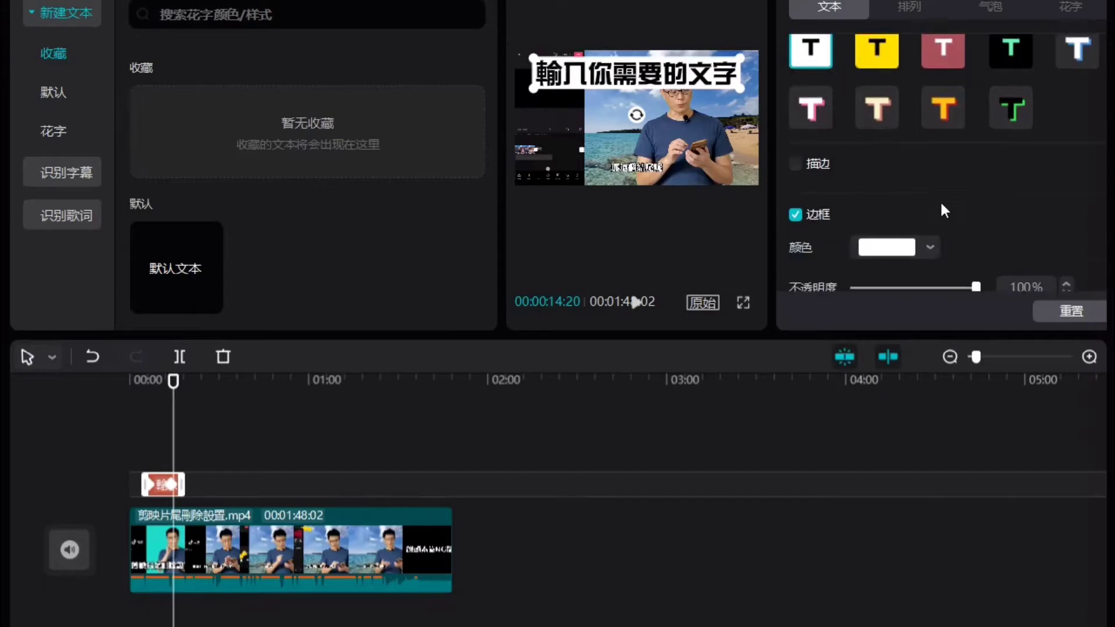
left_click(795, 164)
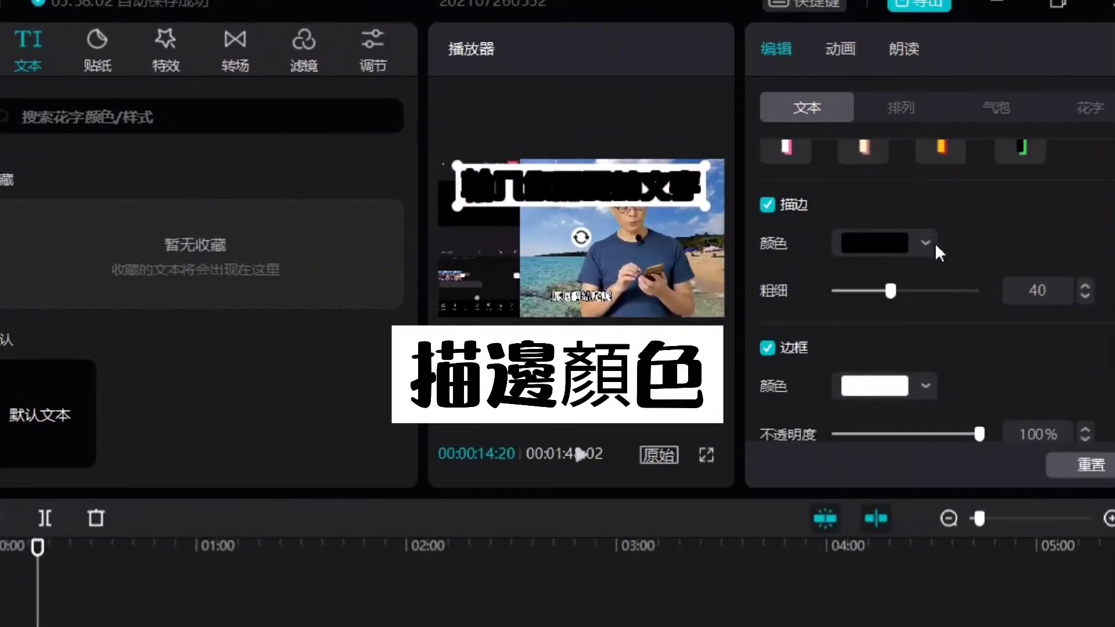
left_click(932, 243)
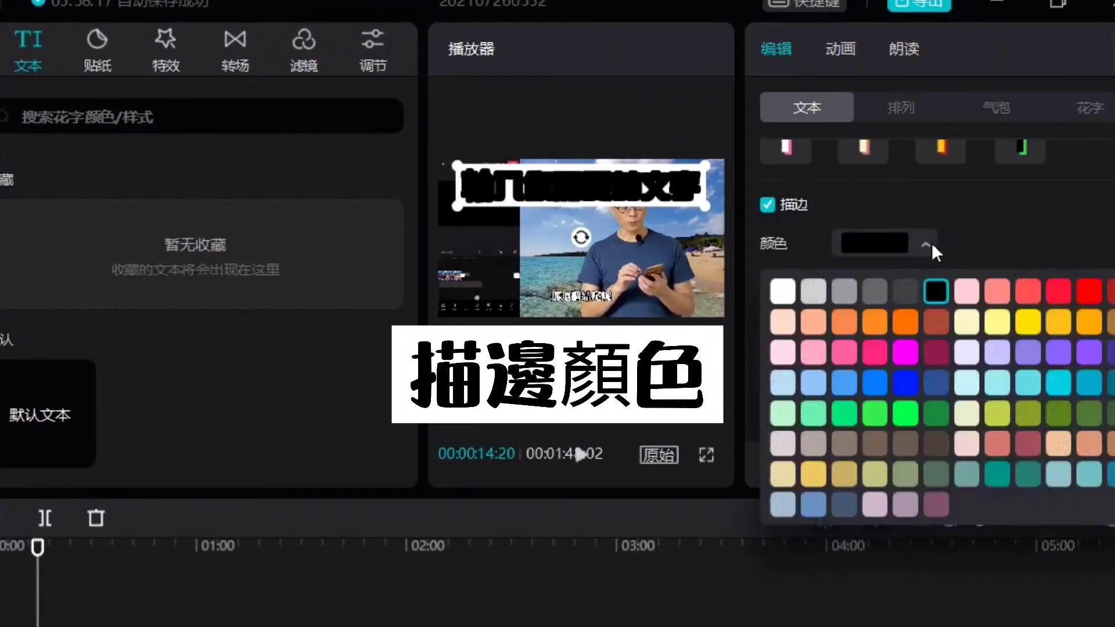
left_click(776, 293)
left_click(811, 293)
left_click(842, 293)
left_click(872, 293)
left_click(900, 293)
left_click(764, 290)
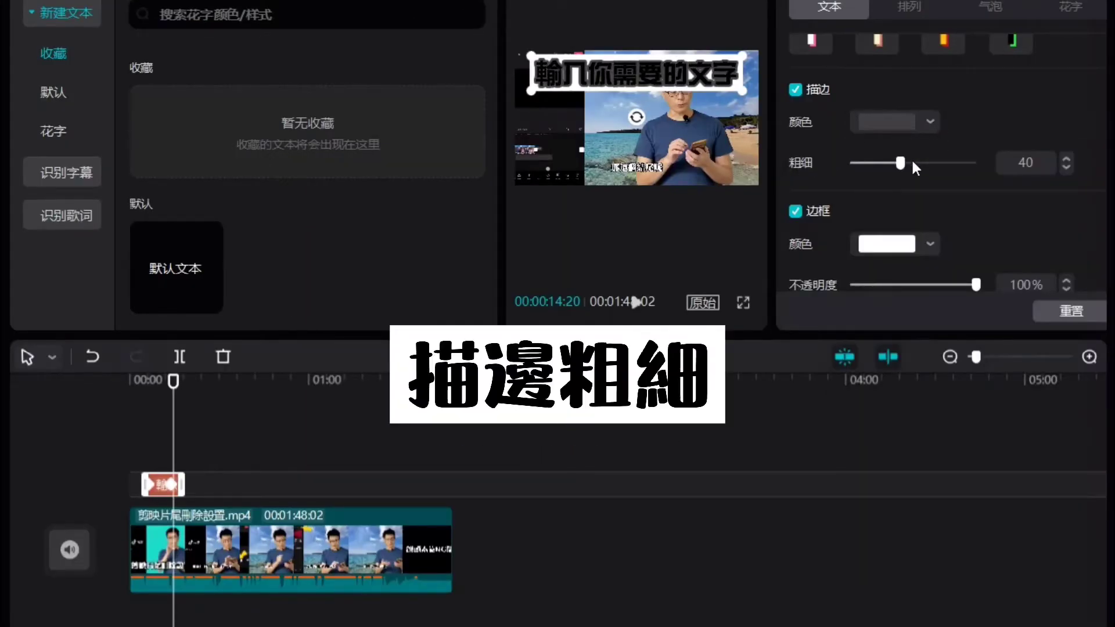
mouse_move(902, 162)
left_mouse_down()
mouse_move(950, 163)
mouse_move(868, 162)
left_mouse_up()
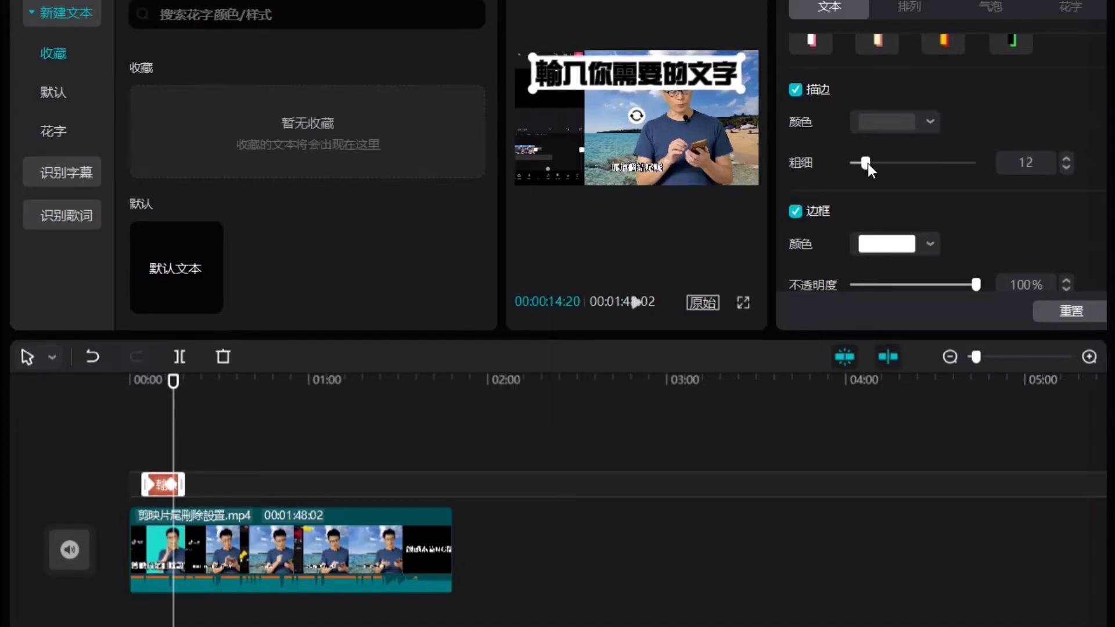
- Browse the colour choices for the text's border (边框) and try its opacity, returning it to 100%
left_click(929, 244)
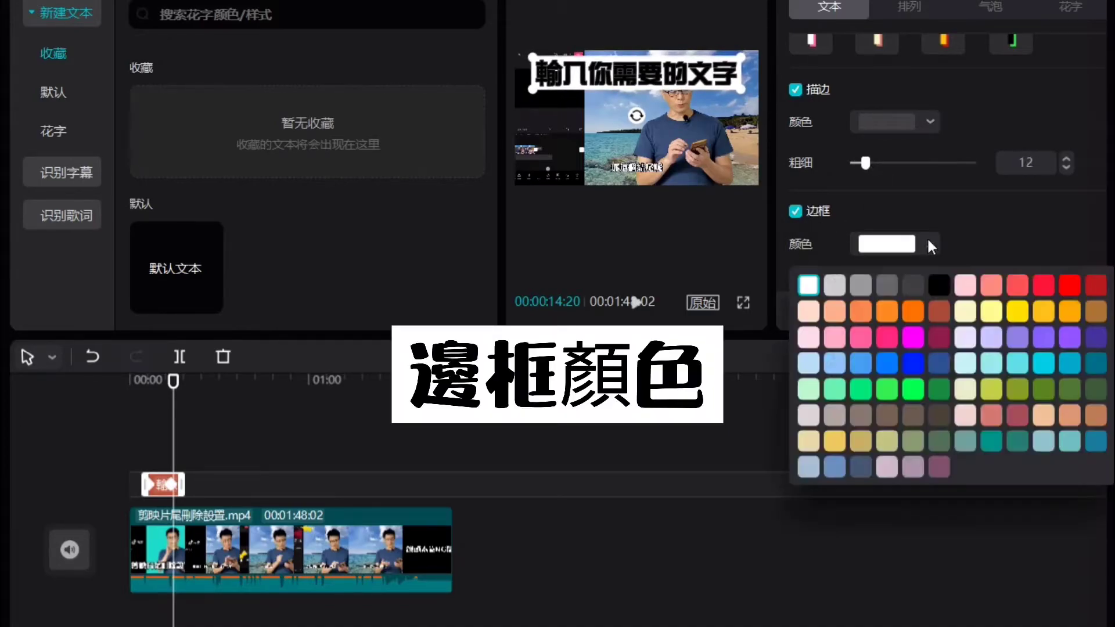
left_click(1012, 201)
mouse_move(979, 282)
left_mouse_down()
mouse_move(915, 286)
mouse_move(982, 282)
left_mouse_up()
scroll(1020, 213, "down", 2)
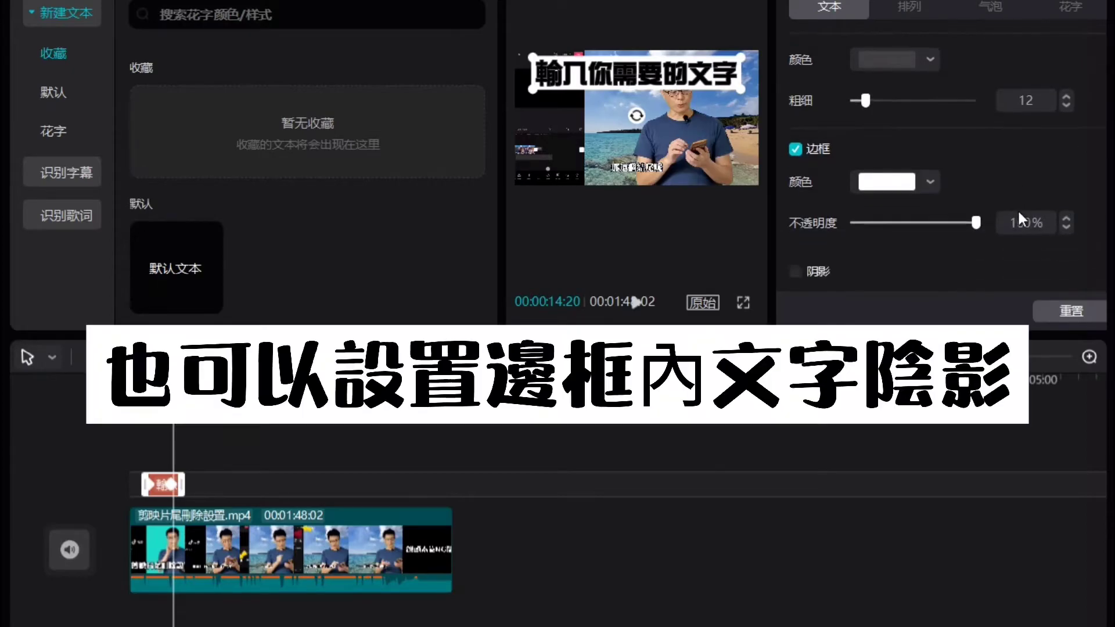
- Try the text's shadow (阴影) option and leave it disabled
left_click(797, 265)
left_click(798, 264)
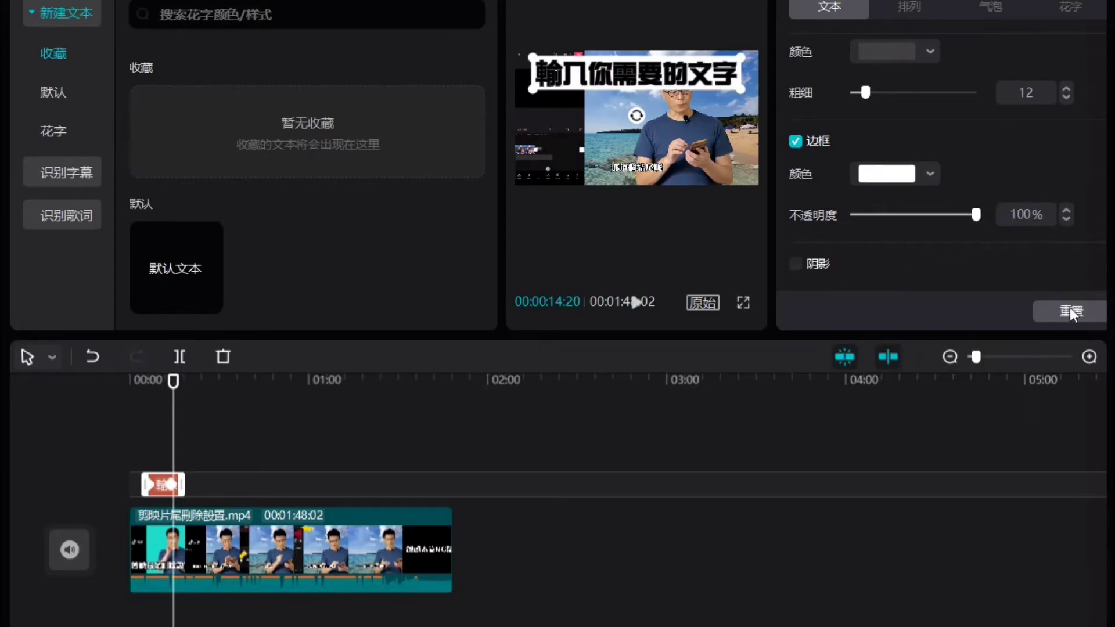
scroll(960, 231, "up", 10)
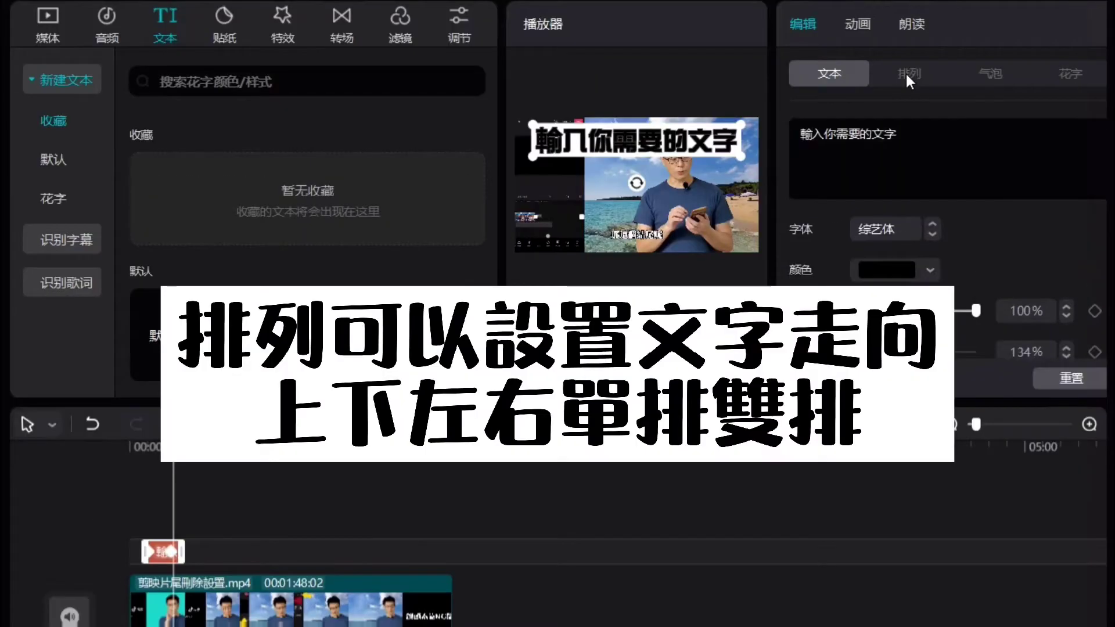
- Try letter spacing (字间距) values of 2 and 20 in the text's arrangement settings
left_click(907, 74)
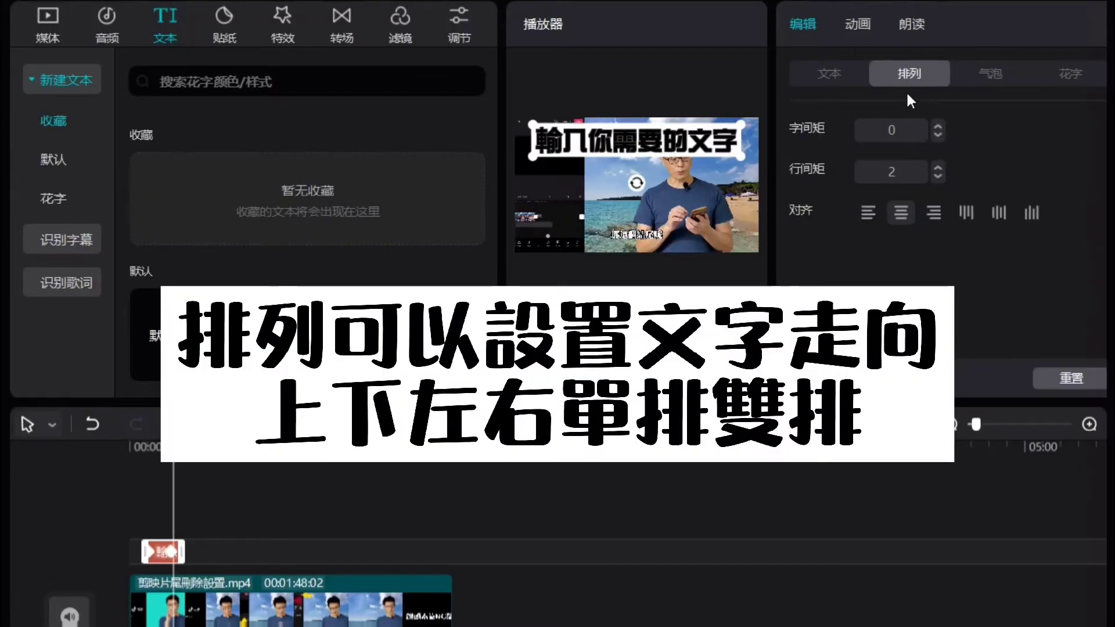
left_click(877, 130)
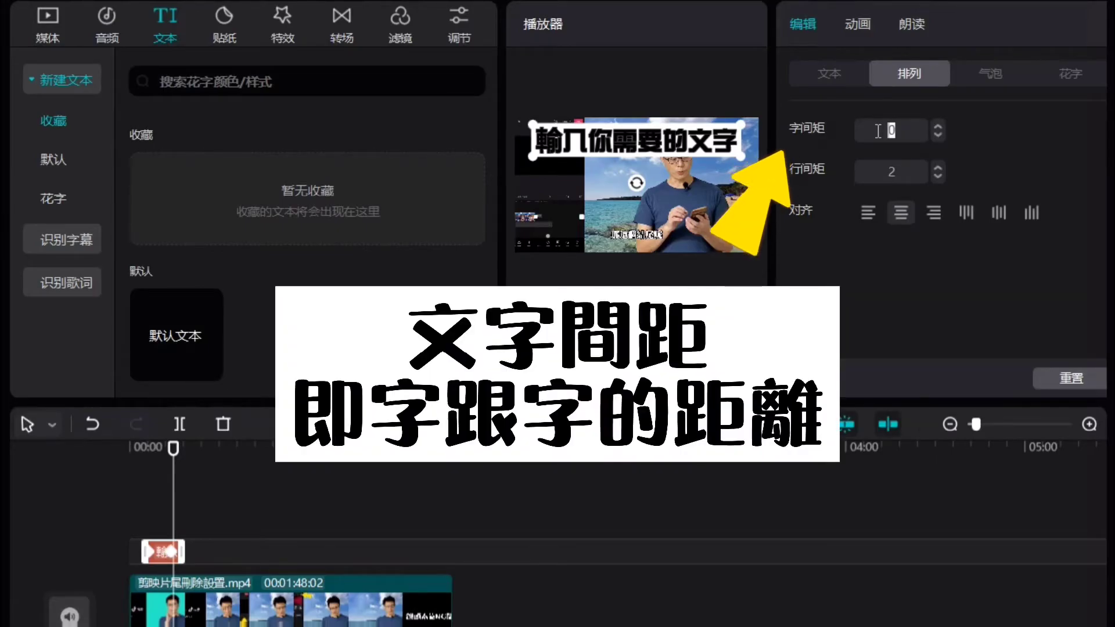
type("2")
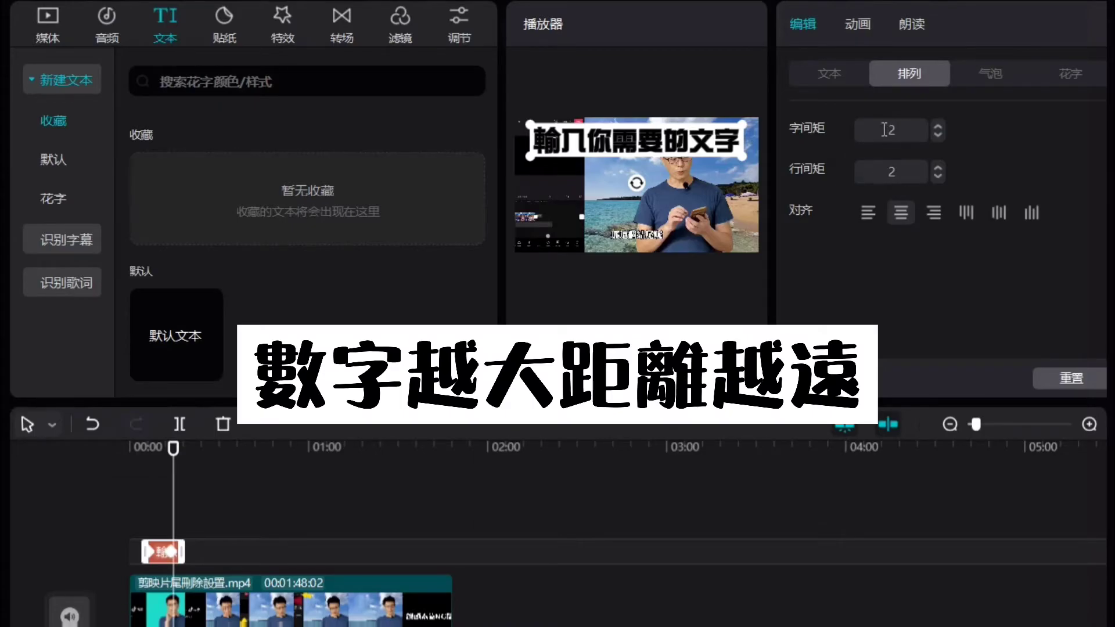
type("20")
- Set both the letter spacing (字间距) and the line spacing (行间距) of the text to 1
left_click_drag(902, 177, 834, 178)
type("2")
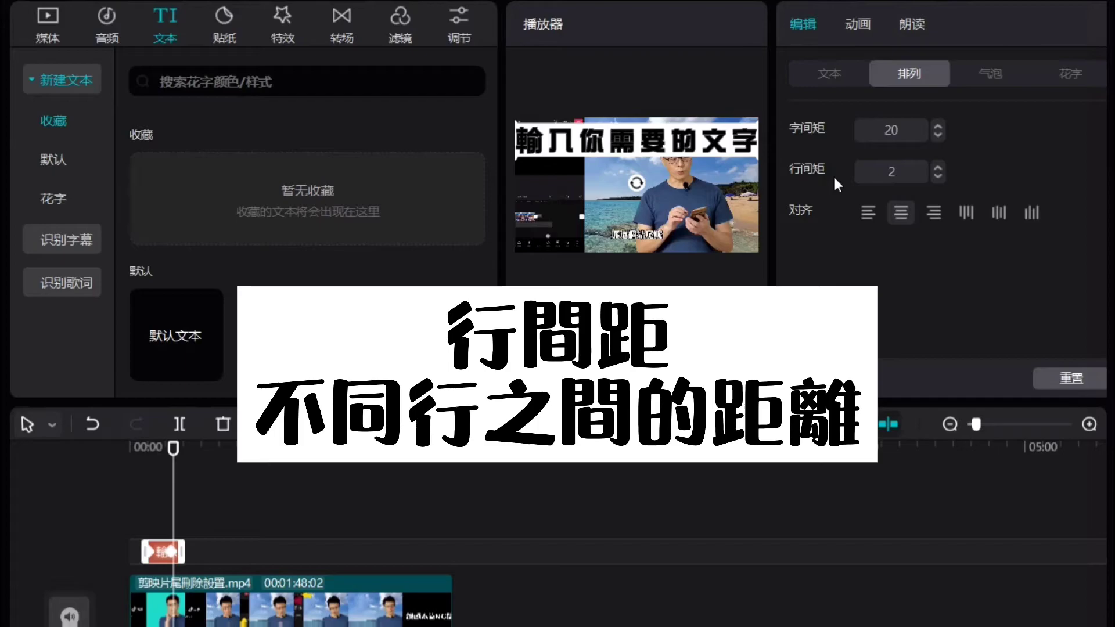
key("BackSpace")
type("10")
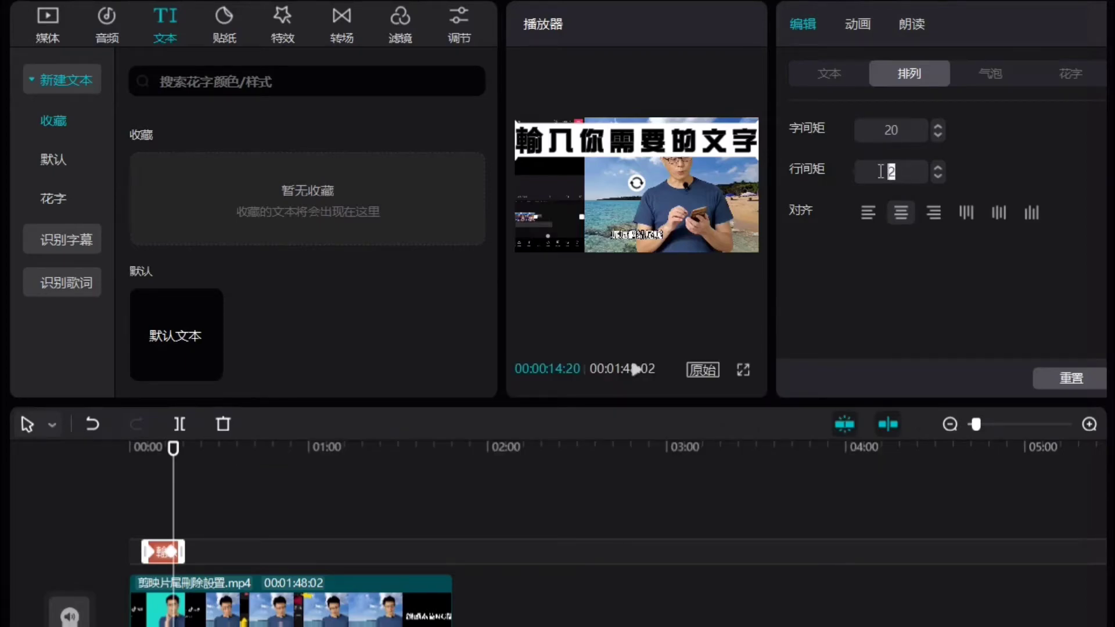
type("1")
key("Return")
- Try the horizontal and vertical alignment (对齐) options on the text and return to horizontal centre alignment
left_click(869, 223)
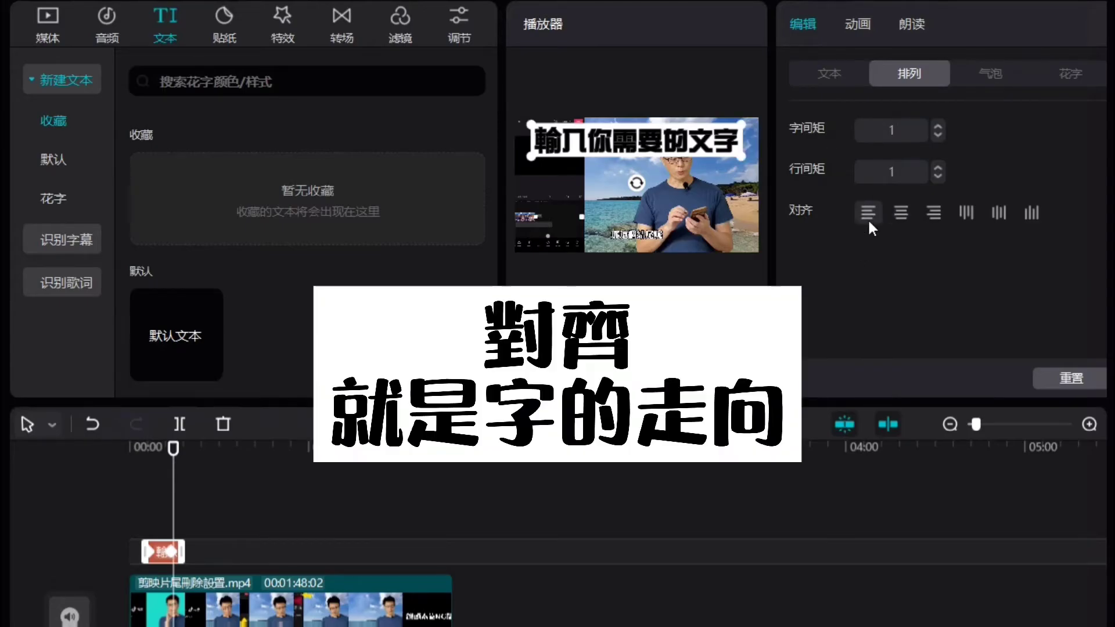
left_click(902, 216)
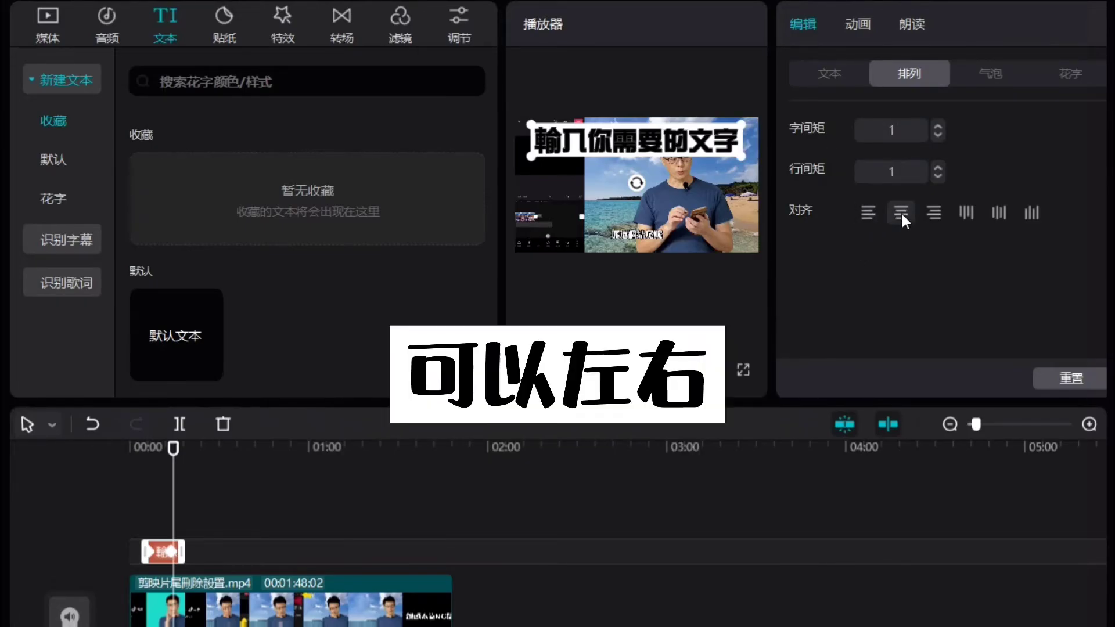
left_click(931, 213)
left_click(966, 212)
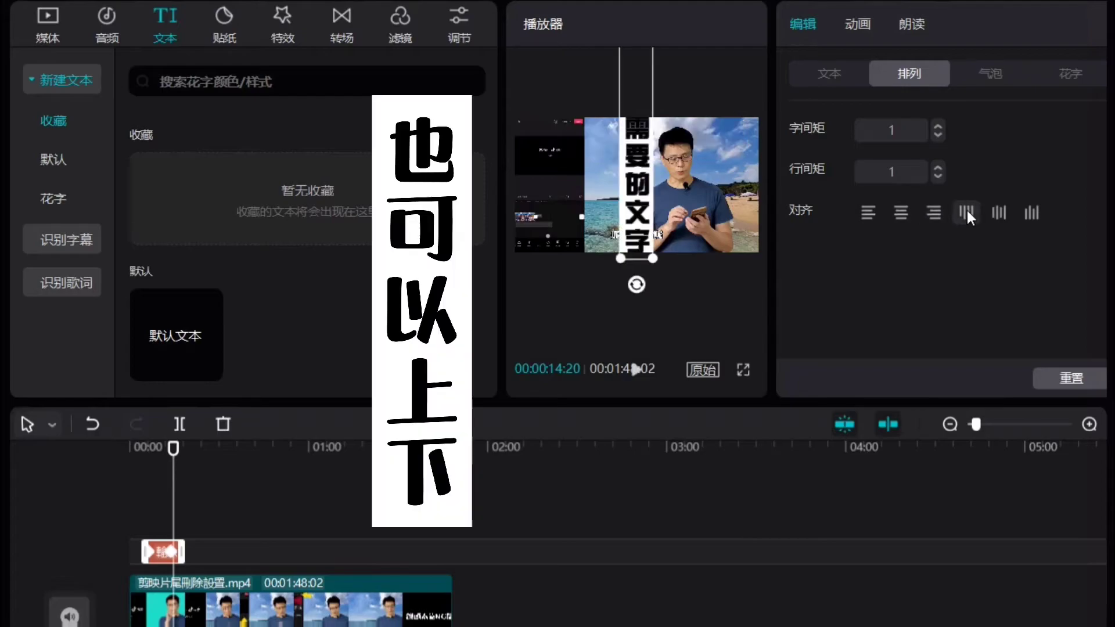
left_click(1000, 213)
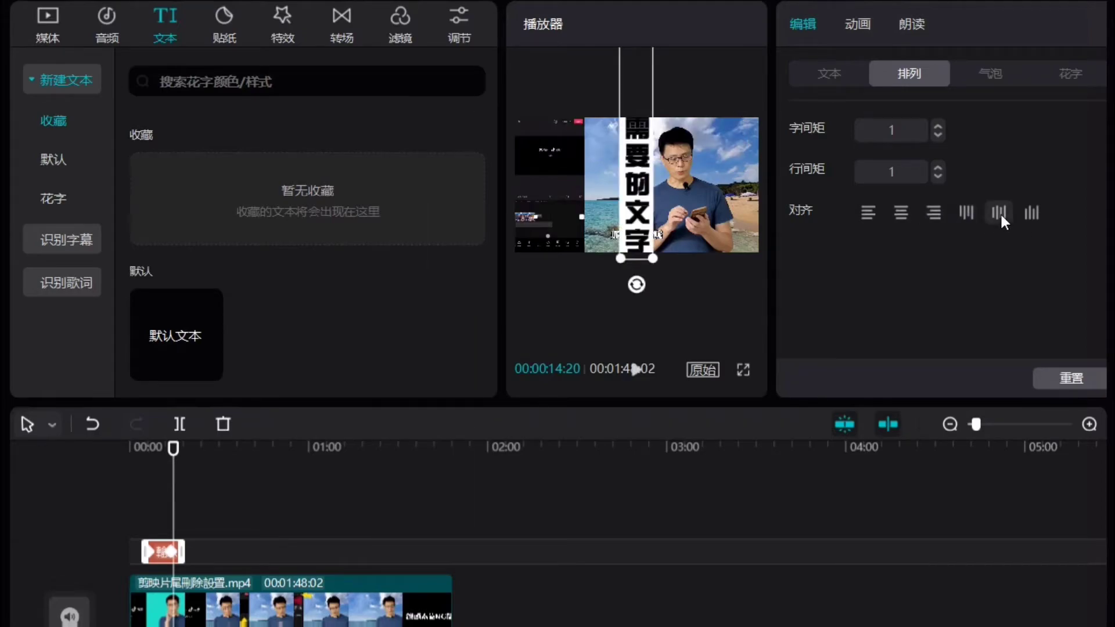
left_click(901, 212)
- Try several speech bubble (气泡) shapes and apply the white oval one with radiating black lines to the text
left_click(989, 74)
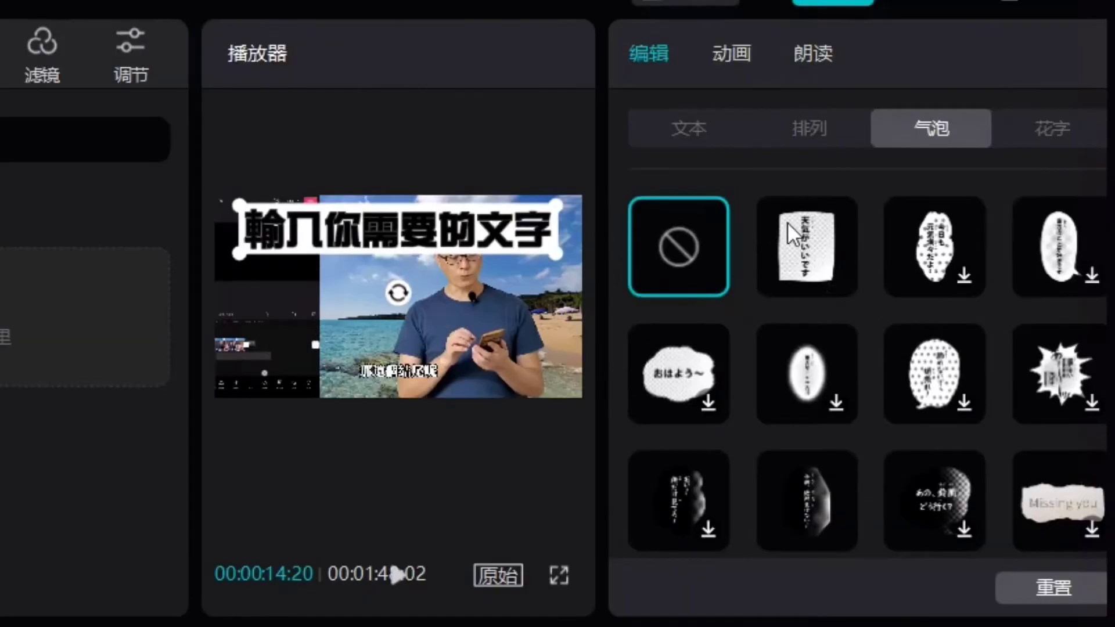
left_click(800, 203)
left_click(934, 246)
left_click(1060, 247)
left_click(818, 362)
- Try the pink, blue and red decorative lettering (花字) styles, apply the gold one, and browse the remaining styles
left_click(1043, 85)
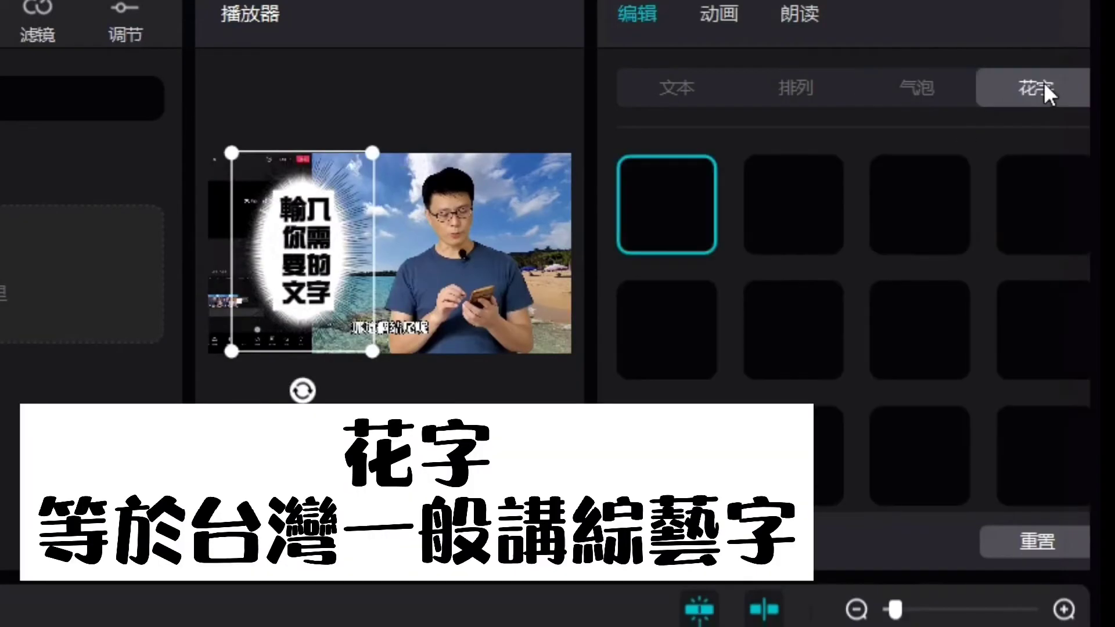
left_click(786, 219)
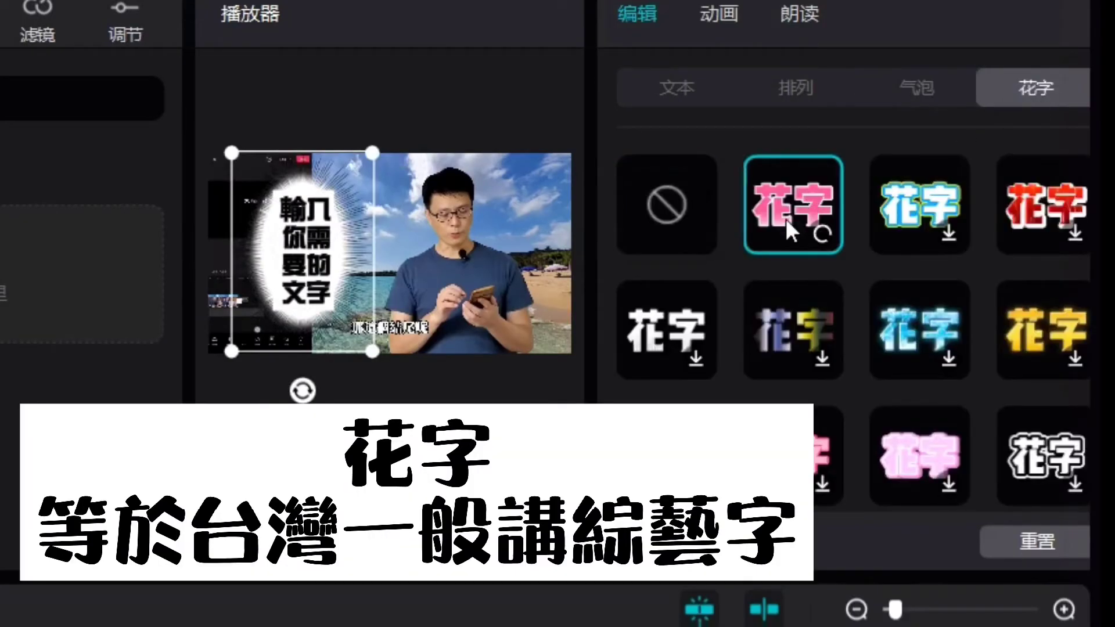
left_click(903, 216)
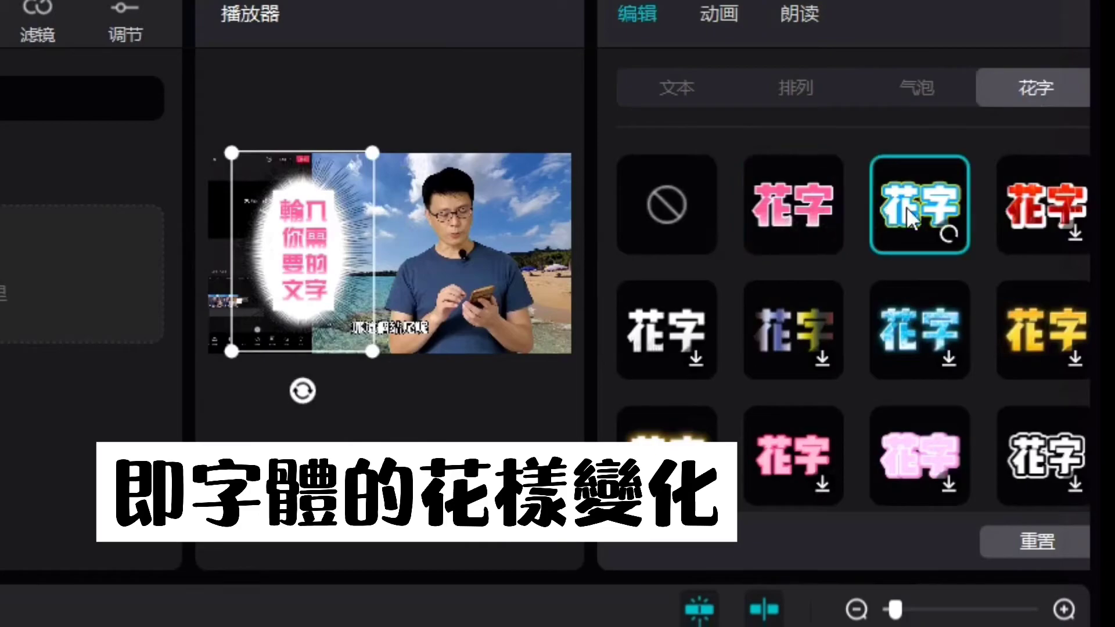
left_click(1038, 214)
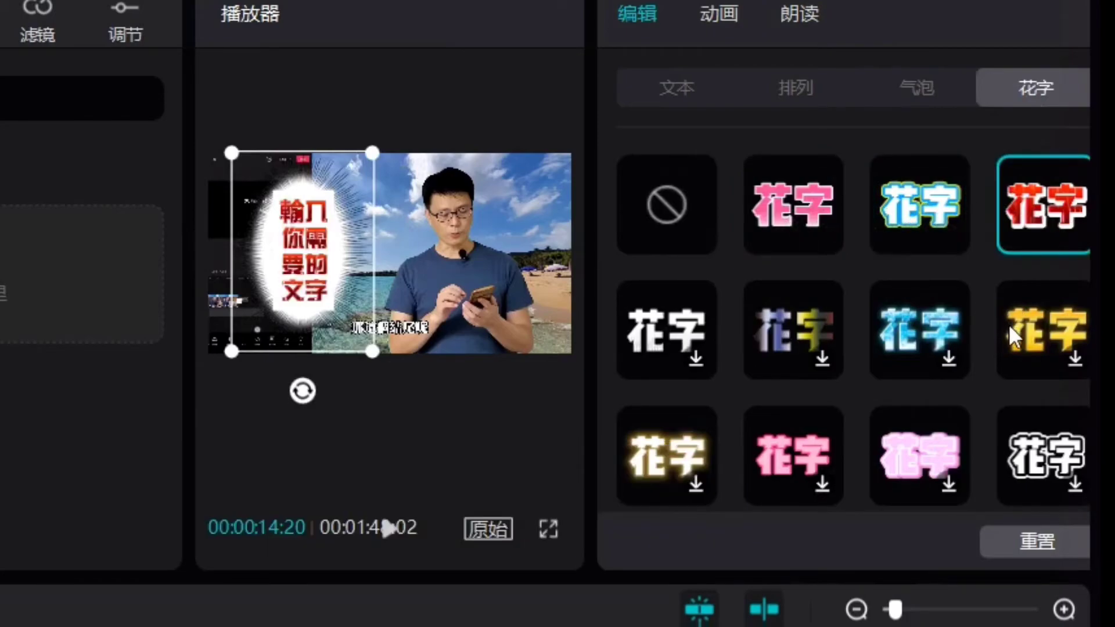
left_click(1000, 331)
scroll(964, 348, "down", 10)
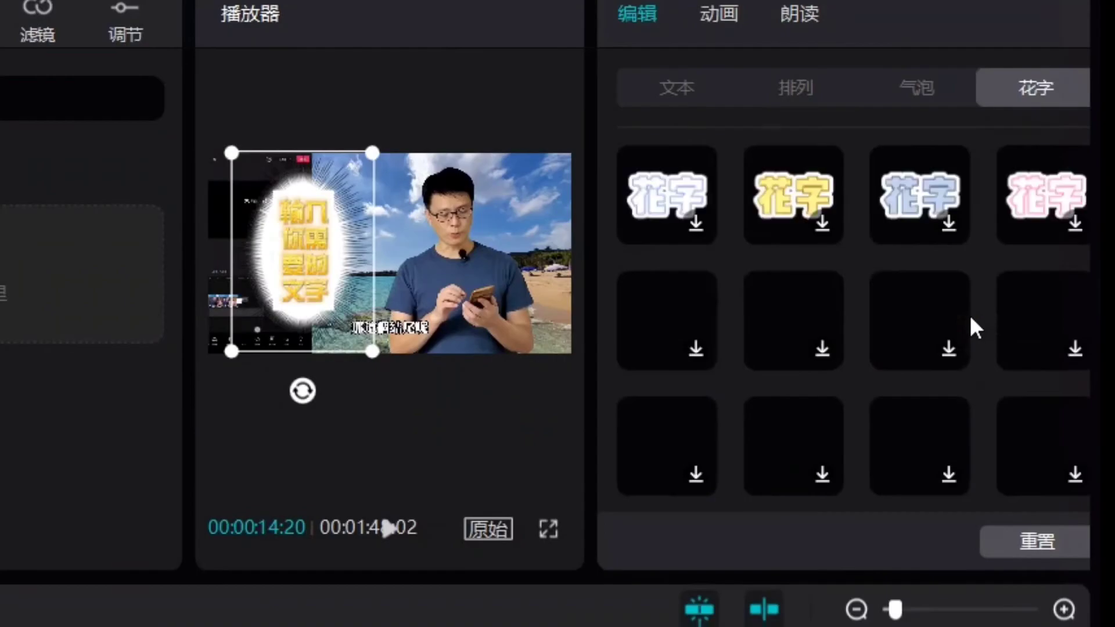
scroll(874, 346, "down", 10)
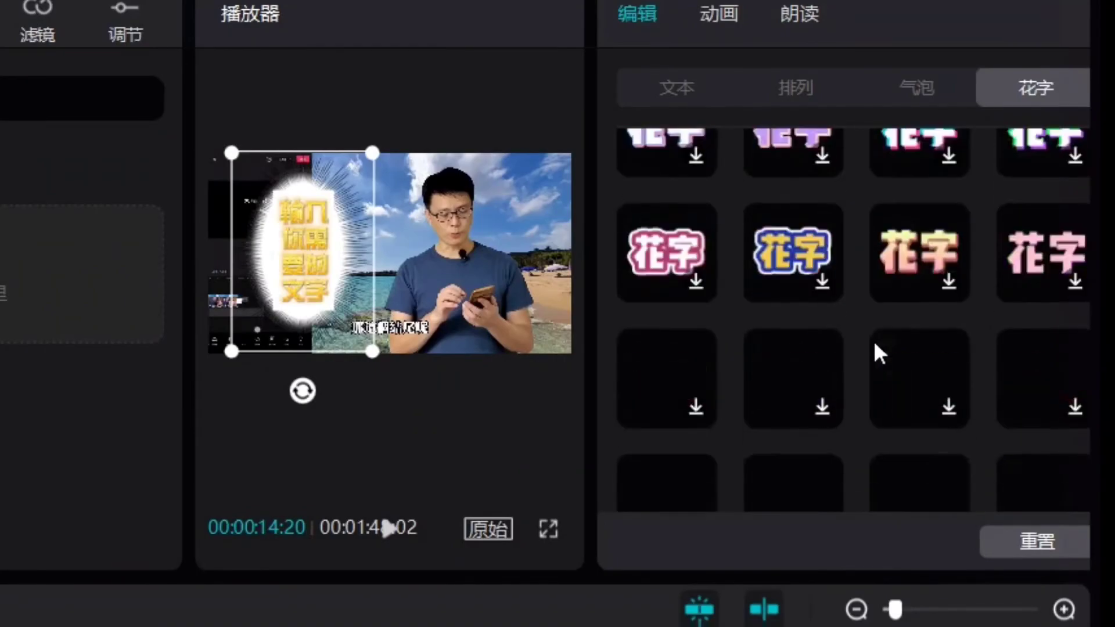
scroll(951, 378, "down", 5)
scroll(951, 379, "up", 10)
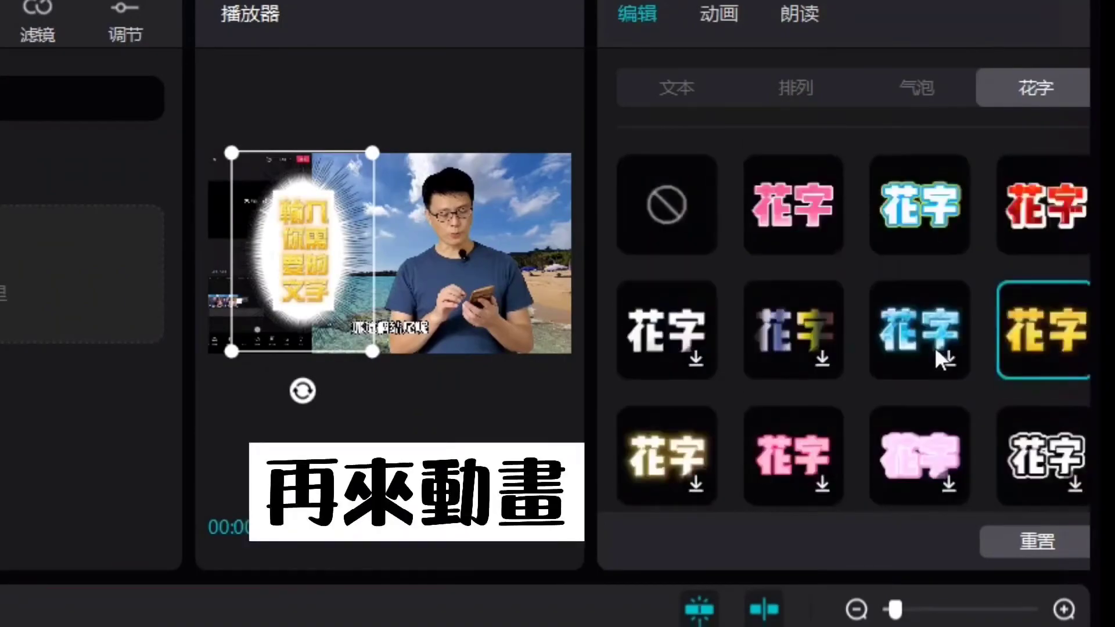
- Compare the entrance, exit and loop animation categories and try entrance animations such as 模糊, 波浪弹入 and 羽化向右擦开 on the text
left_click(719, 12)
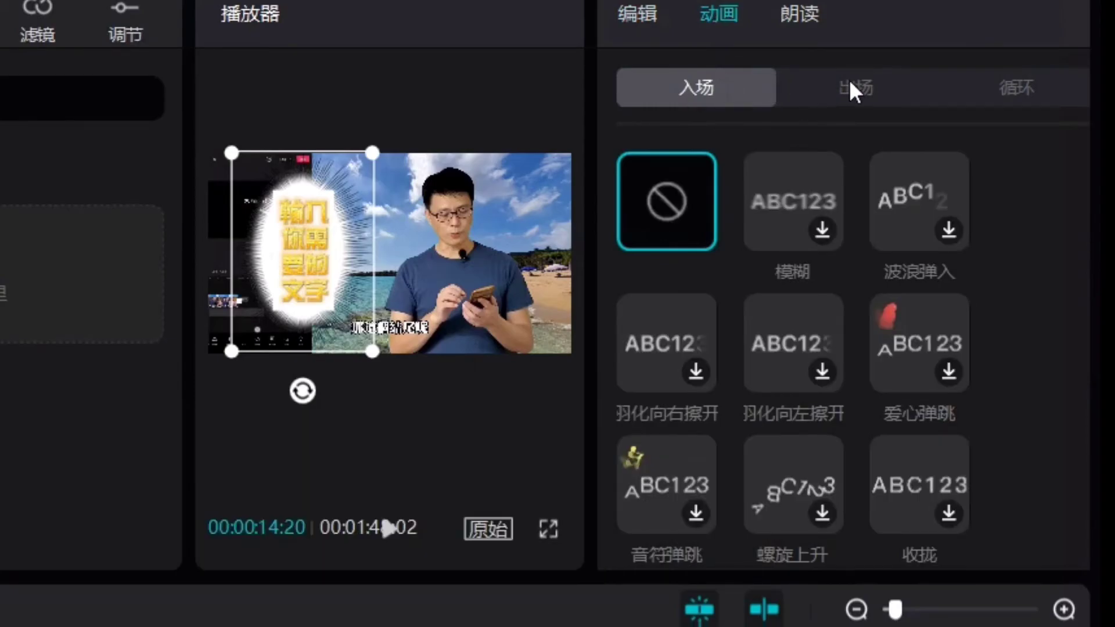
left_click(850, 79)
left_click(1023, 89)
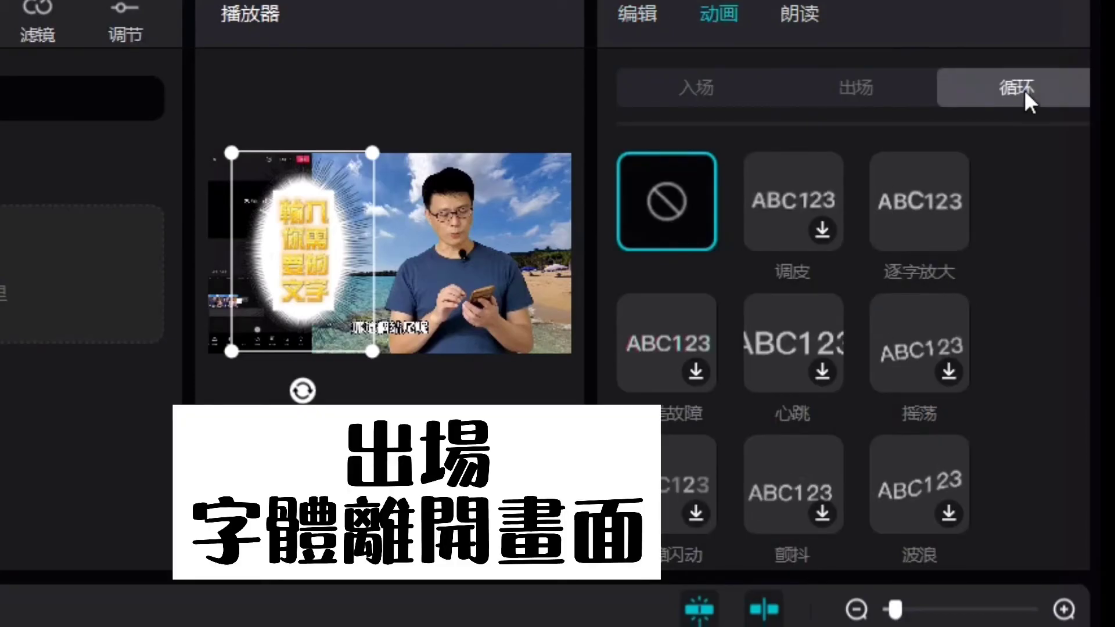
left_click(706, 90)
left_click(785, 200)
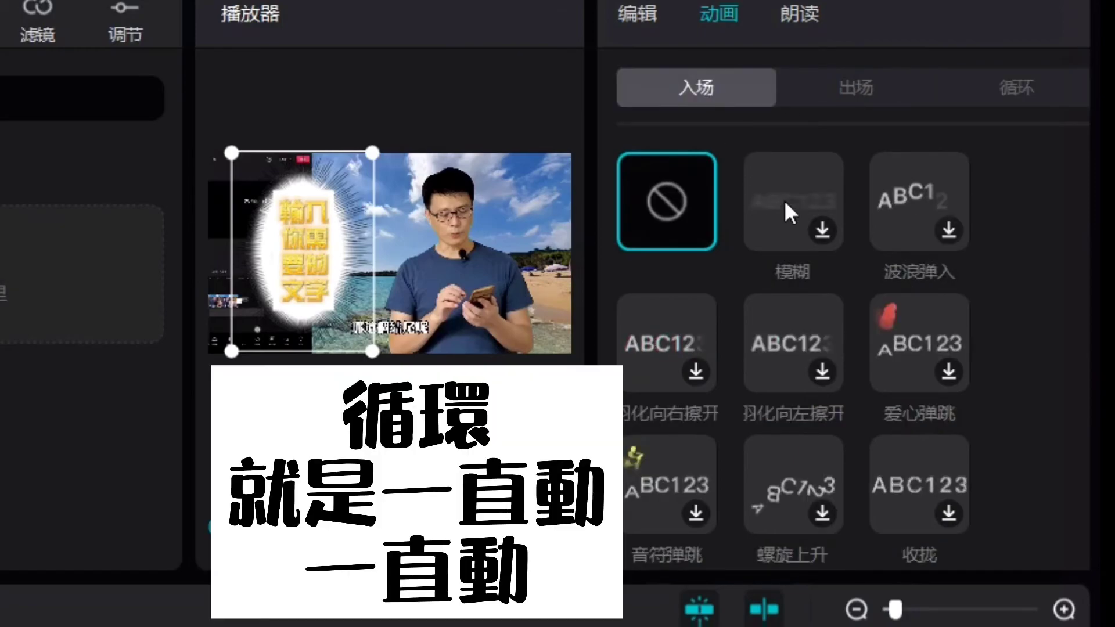
left_click(892, 187)
left_click(639, 353)
left_click(786, 217)
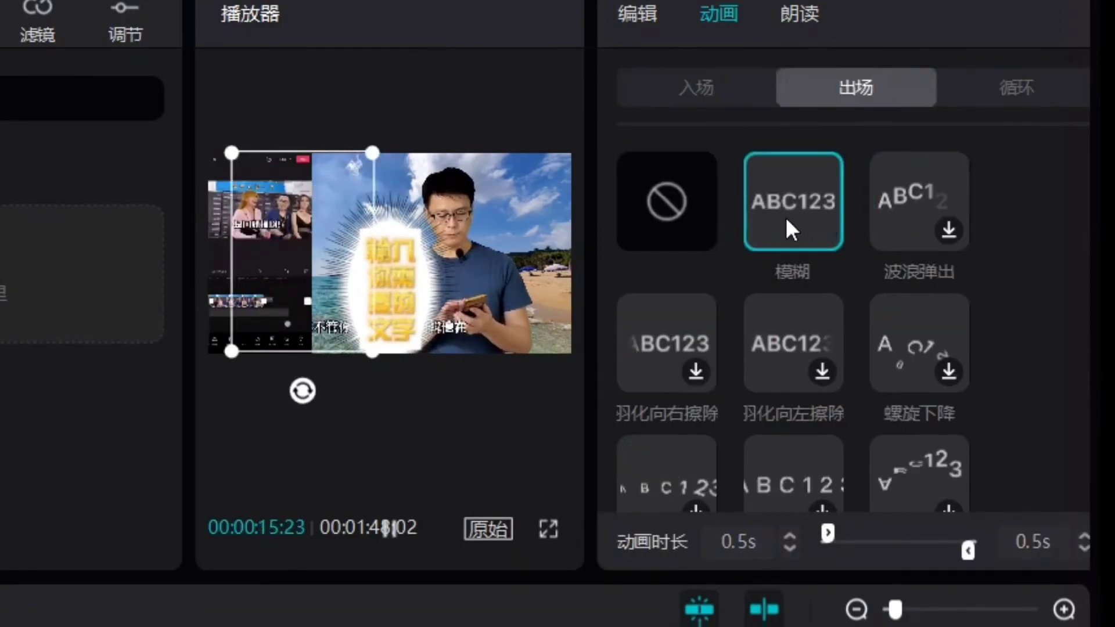
- Apply the 调皮 loop (循环) animation to the text
left_click(1016, 88)
left_click(783, 212)
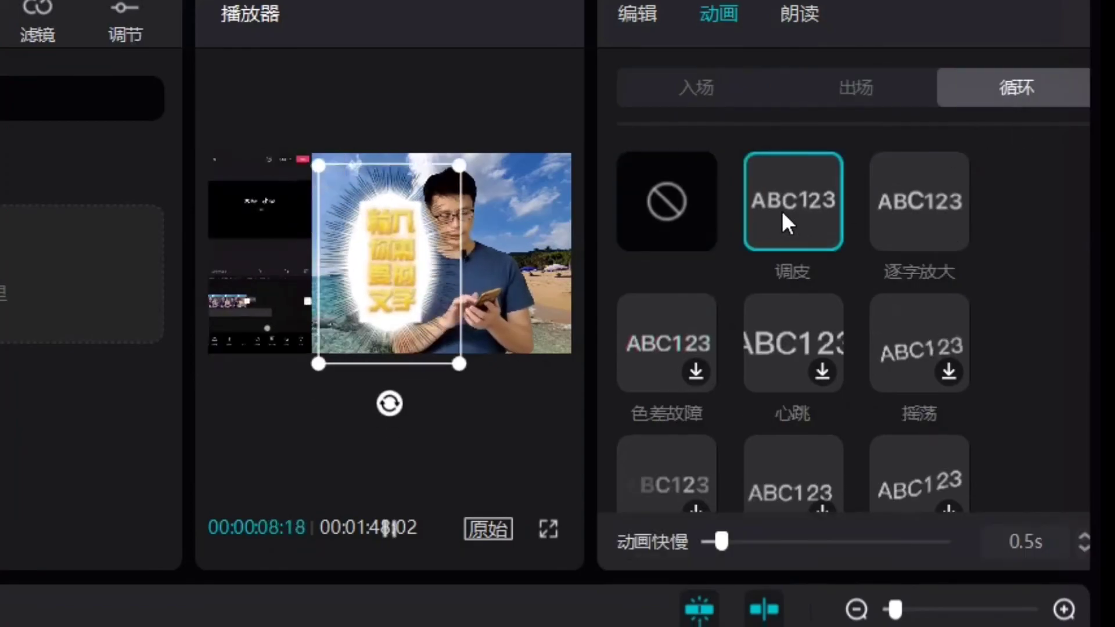
- Return to the text's editing settings and open automatic subtitle recognition (识别字幕)
left_click(638, 15)
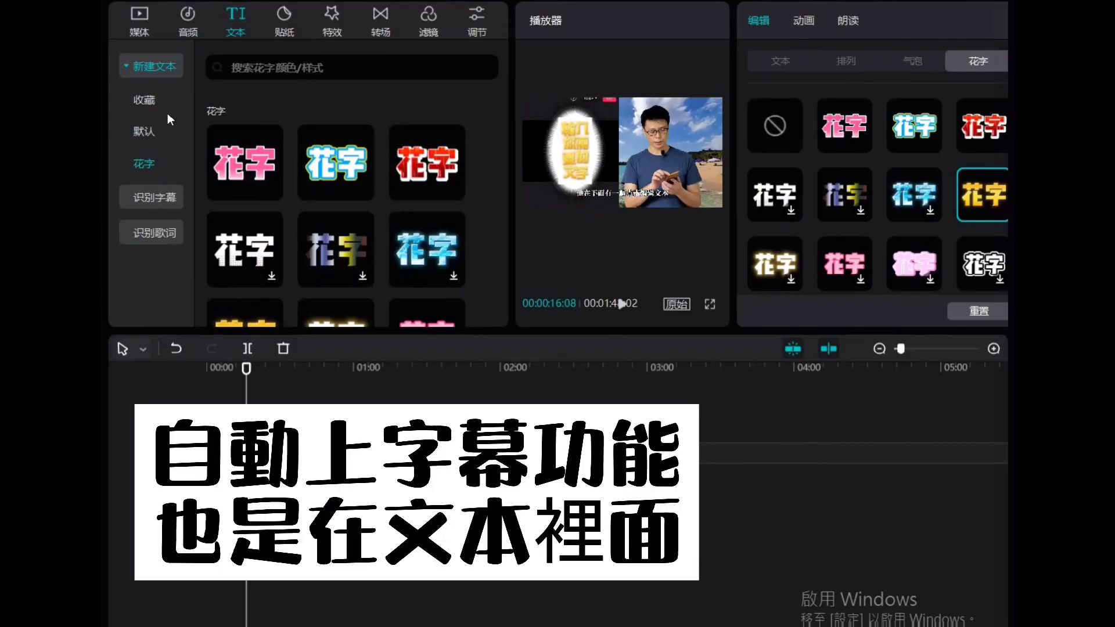
left_click(167, 197)
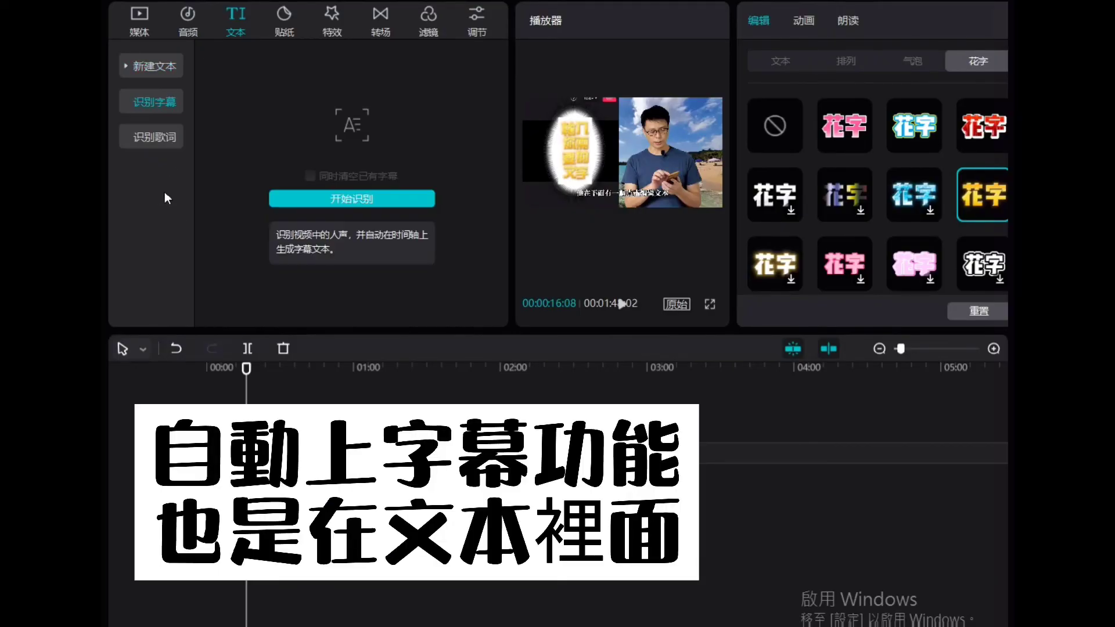